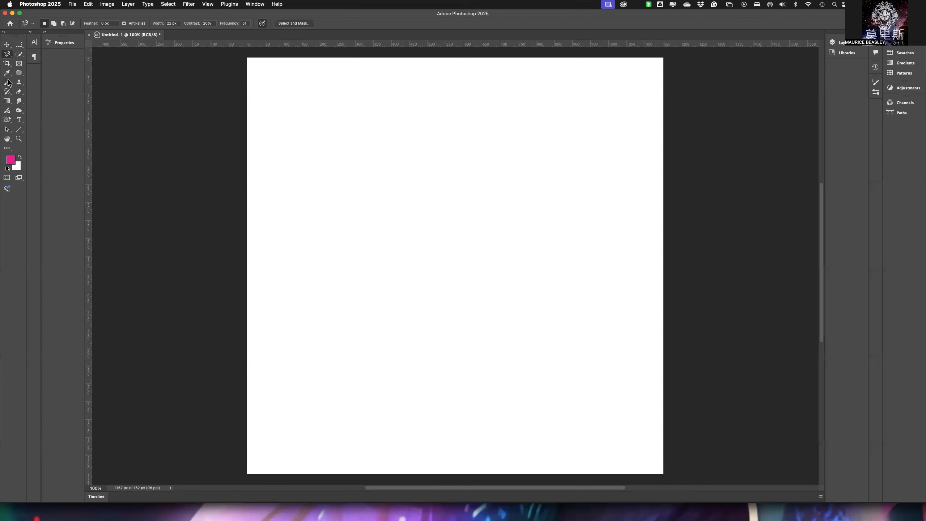
Step: Set the foreground color to dark maroon and paint a horizontal brush stroke across the upper part of the white canvas
left_click(11, 160)
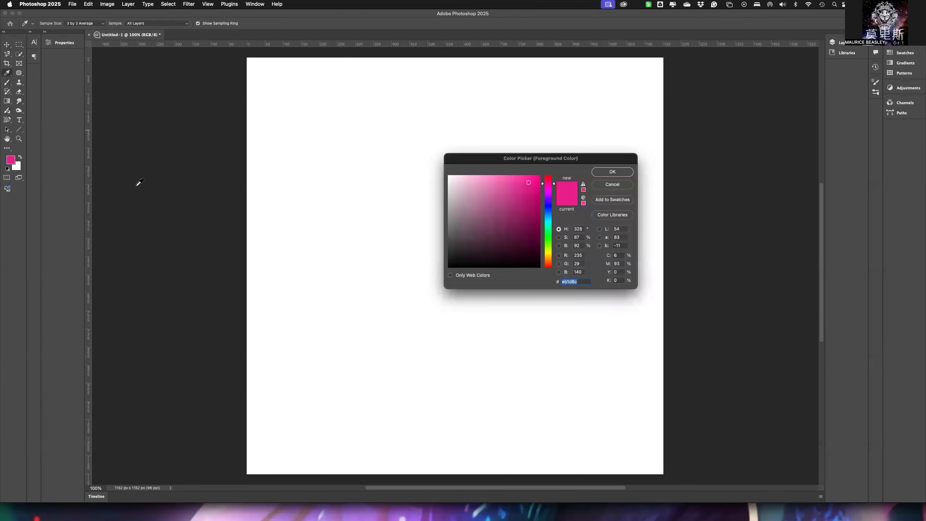
left_click(540, 268)
mouse_move(540, 271)
left_mouse_down()
mouse_move(525, 217)
mouse_move(540, 230)
left_mouse_up()
left_click(612, 173)
key("b")
left_click_drag(324, 137, 583, 150)
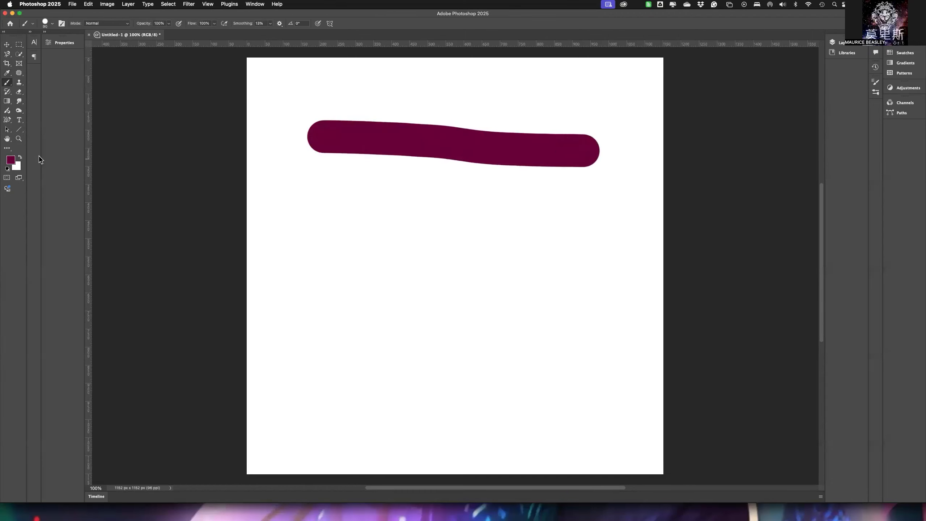
Step: Set the foreground color to light pink #eeacd0, and paint a vertical stroke across the maroon bar and a horizontal stroke below it
left_click(11, 161)
left_click(473, 182)
left_click(612, 172)
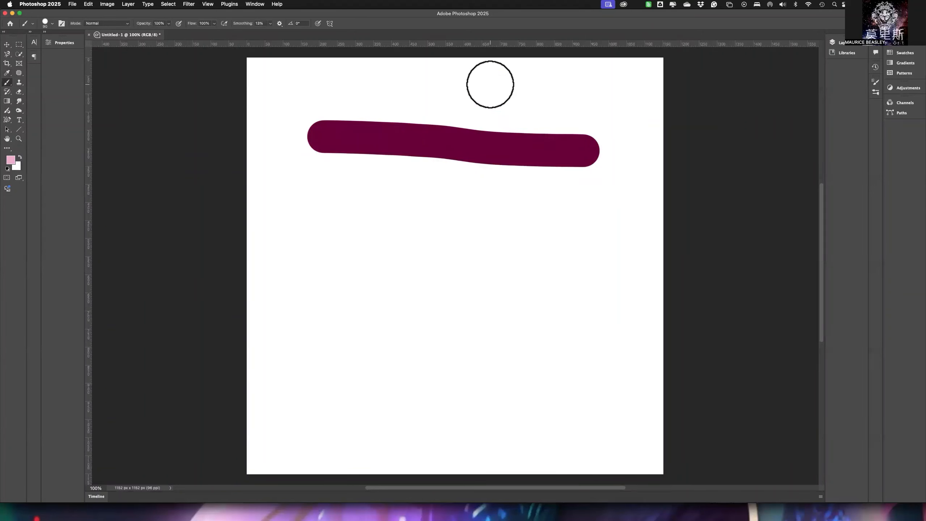
left_click_drag(490, 84, 483, 237)
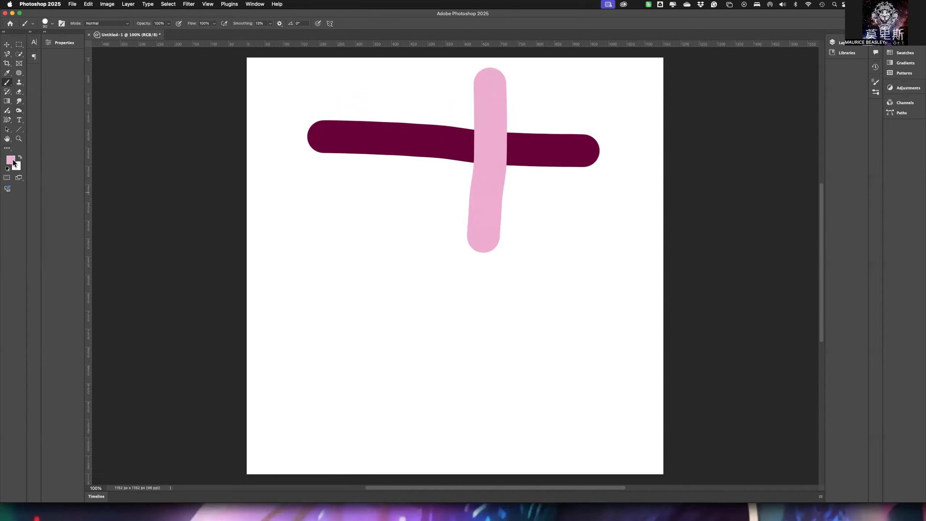
left_click_drag(288, 310, 554, 316)
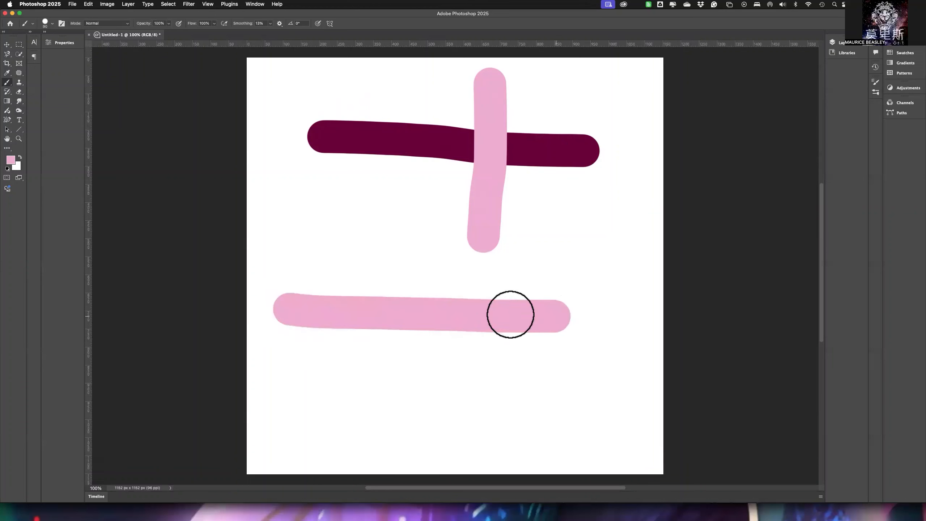
Step: Choose a slightly lighter pink foreground color and paint a diagonal stroke crossing the lower pink bar
left_click(11, 160)
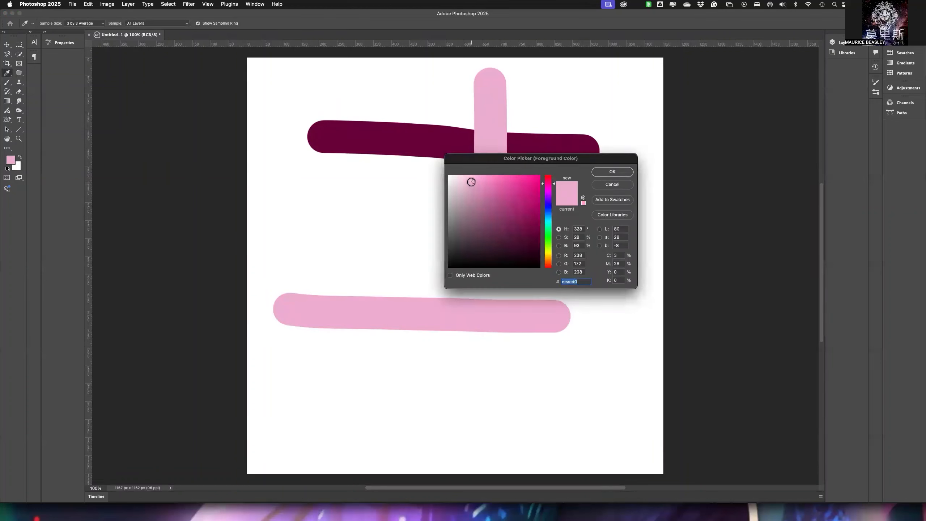
left_click(469, 180)
left_click(598, 173)
left_click_drag(402, 244, 525, 387)
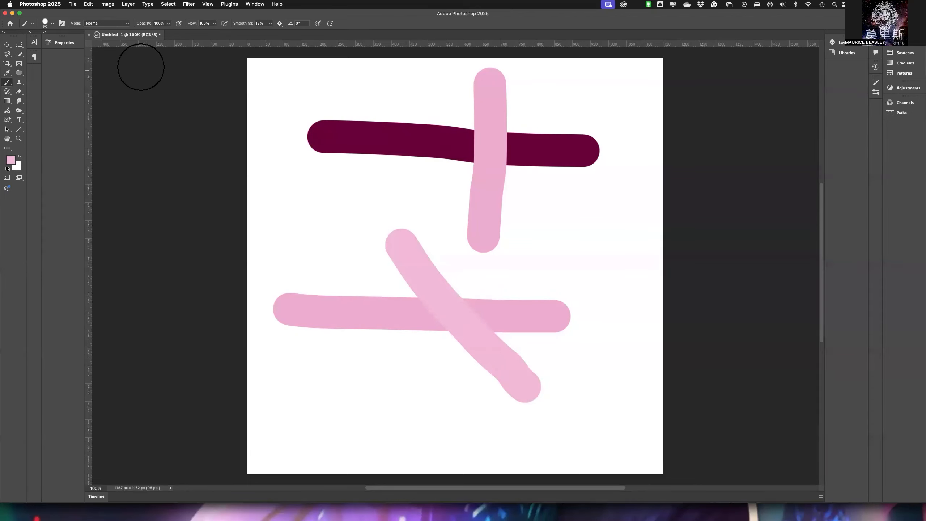
Step: Close the untitled document without saving, and open Dog.psd from the Lecture 05 Files folder, converting its colors to the working space
left_click(88, 34)
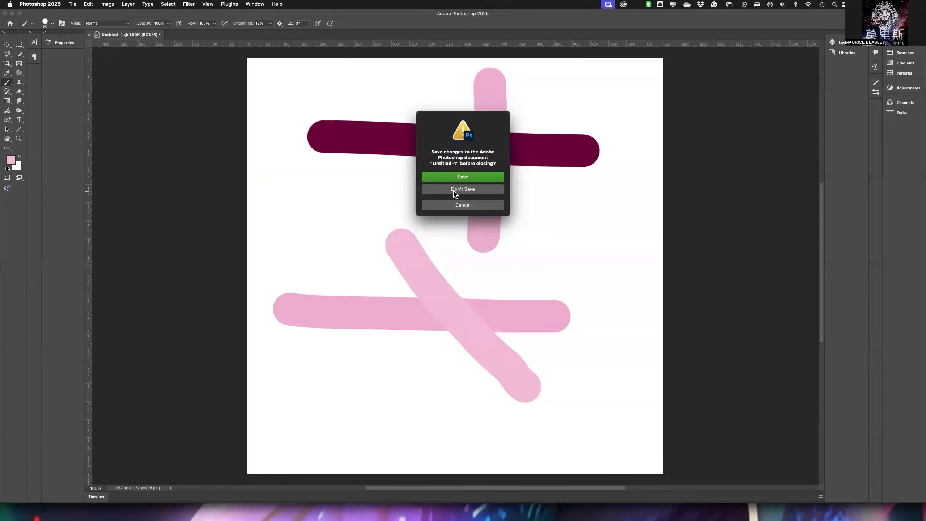
left_click(452, 190)
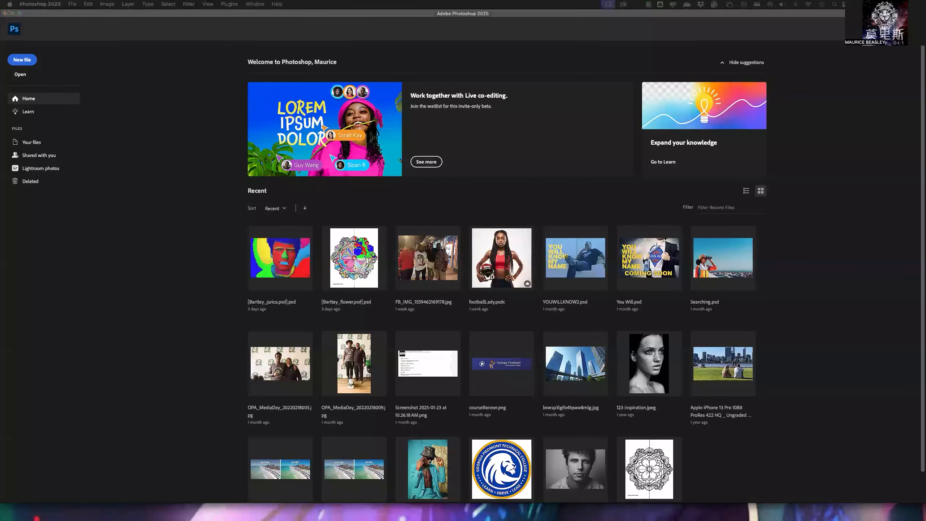
left_click_drag(925, 200, 308, 120)
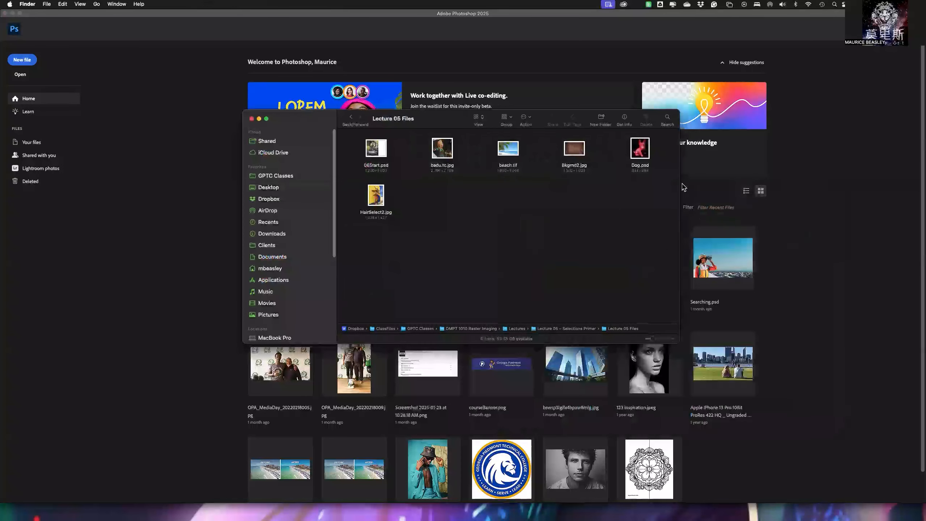
left_click(639, 150)
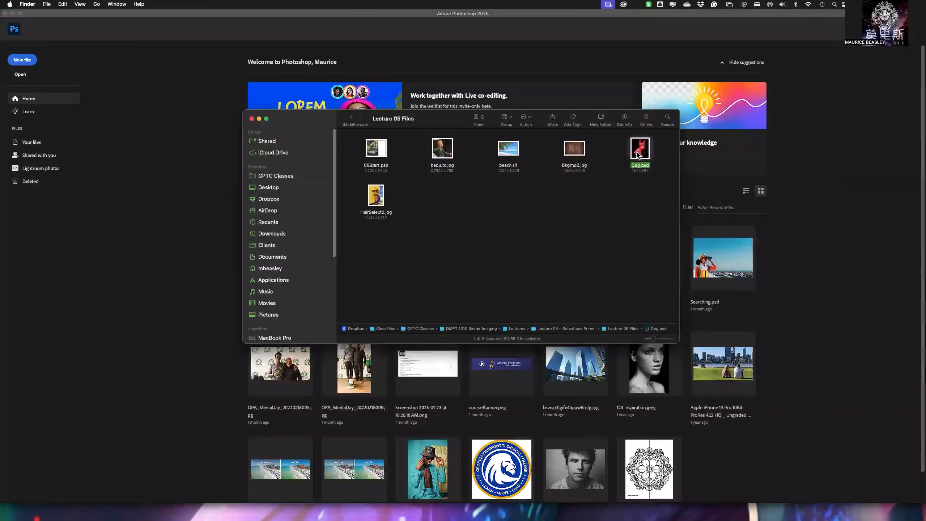
double_click(639, 152)
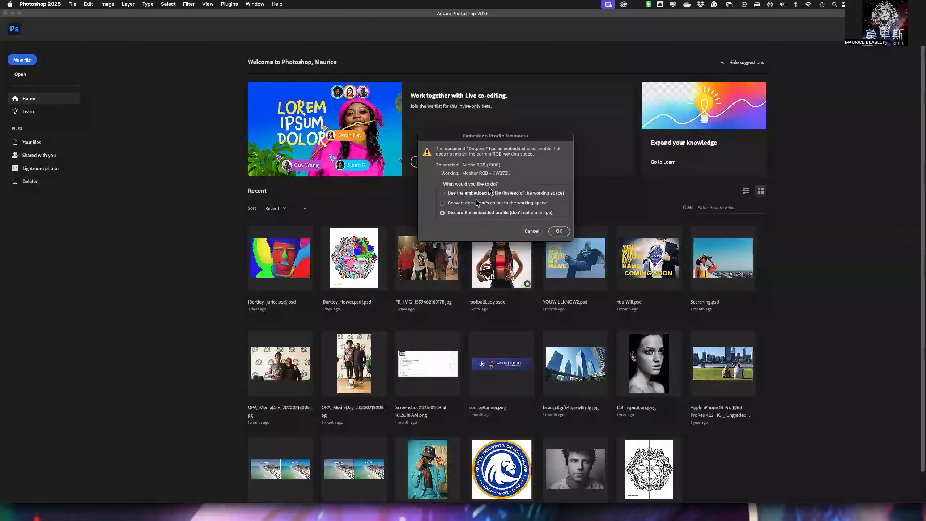
left_click(449, 205)
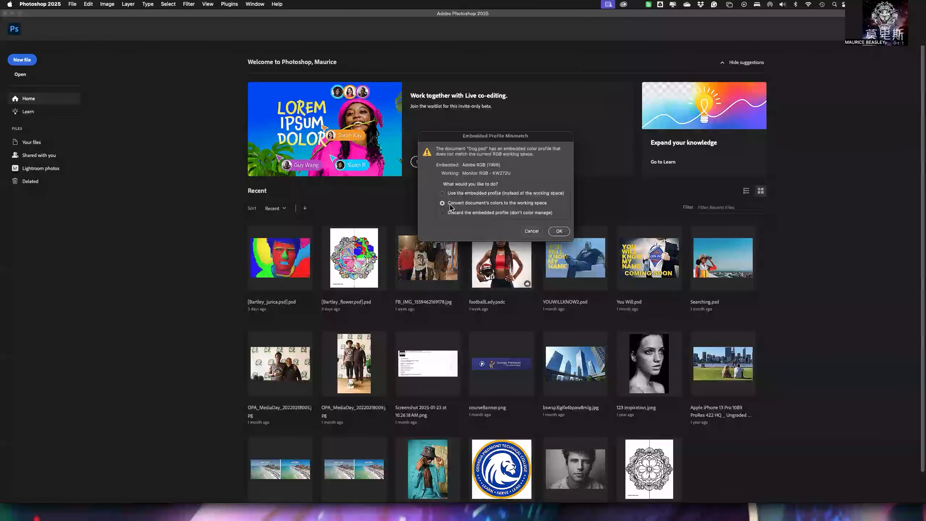
left_click(558, 232)
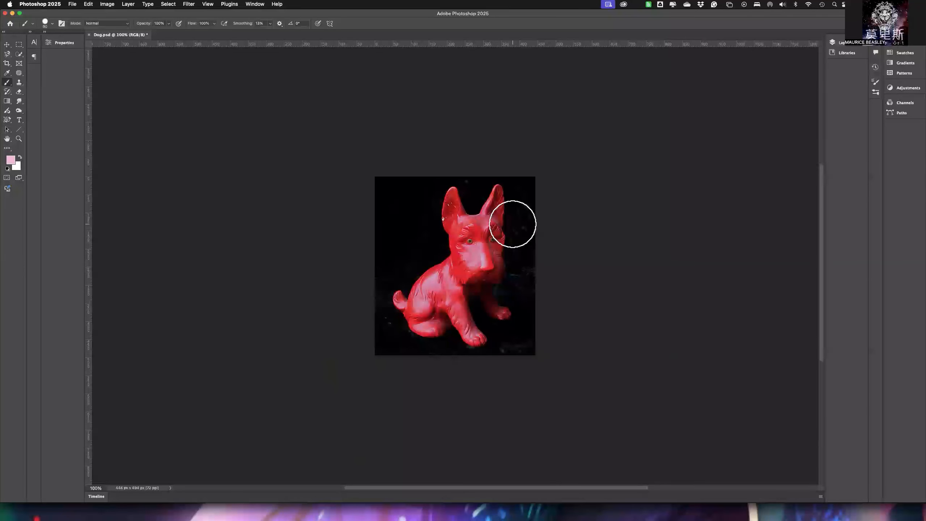
key("super+0")
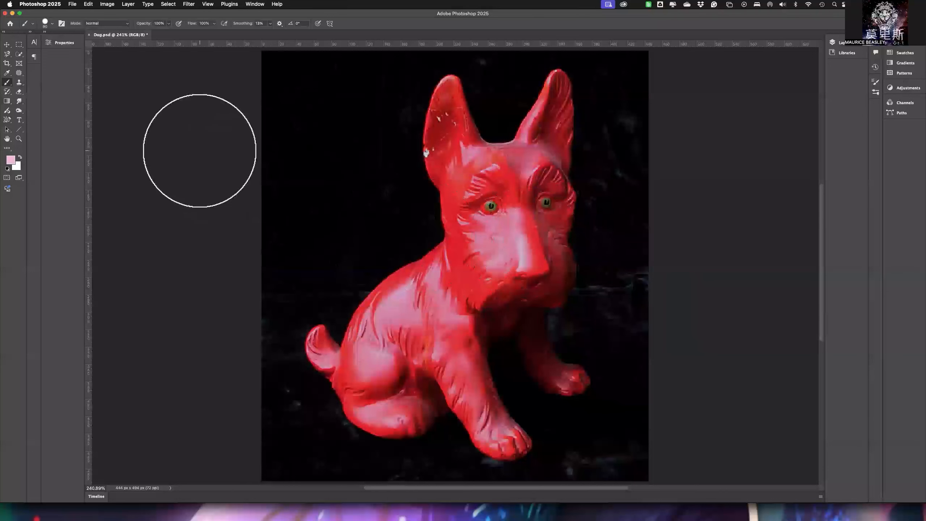
Step: Activate the Magnetic Lasso tool for selecting in the dog image
left_click(19, 44)
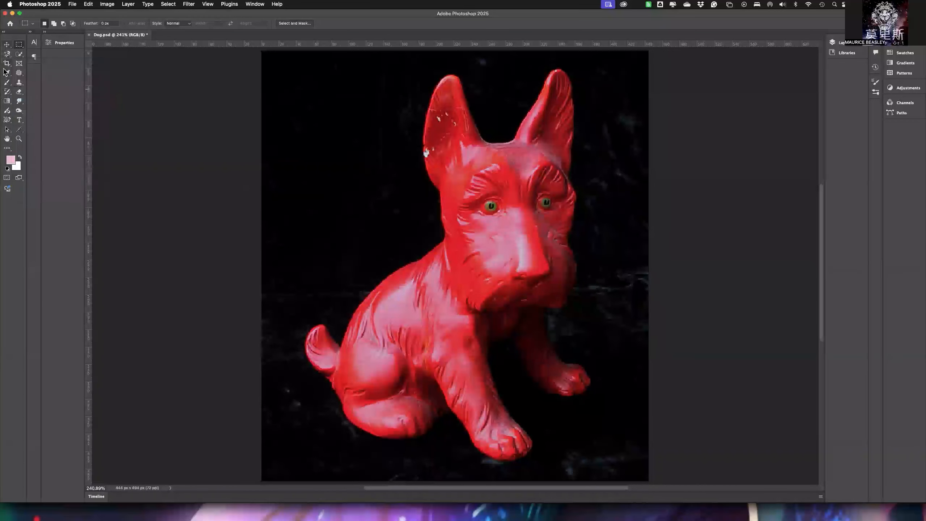
left_click(7, 55)
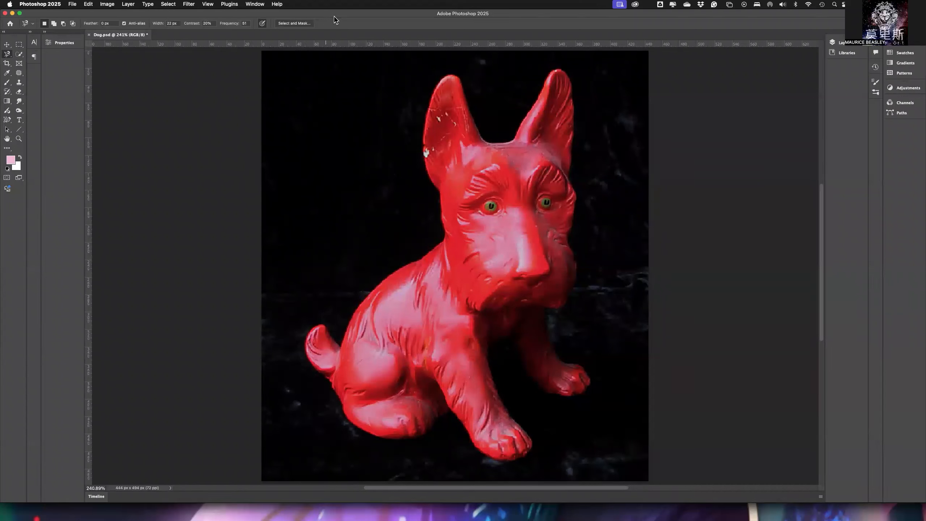
right_click(6, 55)
left_click(6, 54)
Step: Examine the pixels along the edge of the dog's neck and back at 1200% magnification
key("super+equal")
key("super+equal")
key("super+equal")
key("super+equal")
key("super+equal")
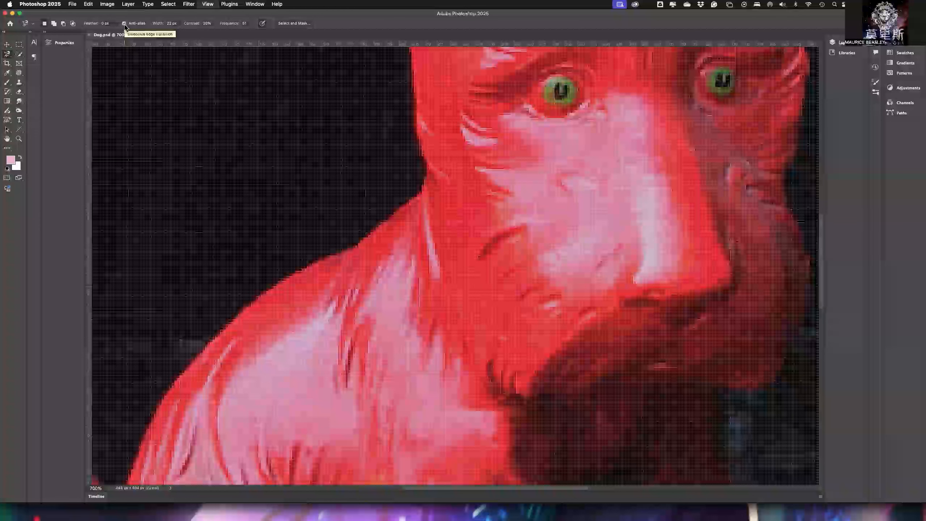
key("super+equal")
key("super+equal")
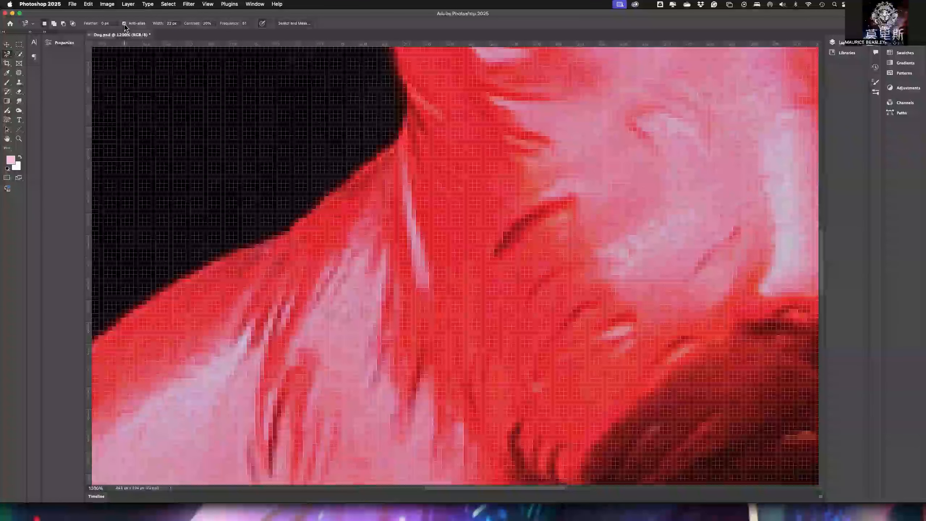
left_click(380, 156)
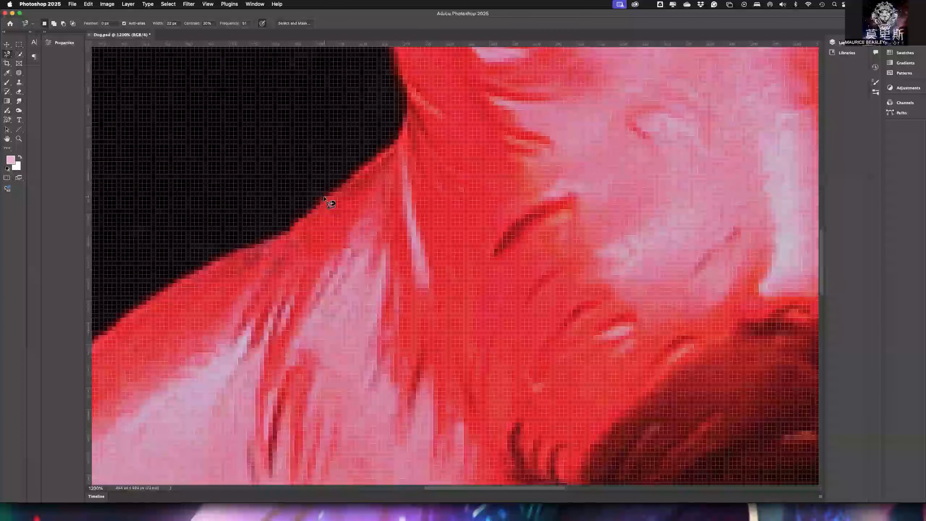
key("super+0")
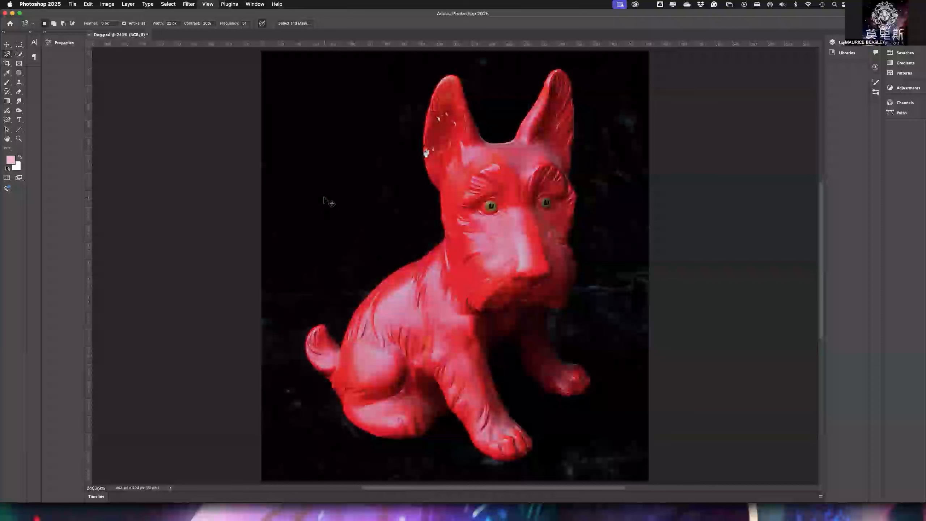
Step: Compare how the dog's edges look at 100%, 500% and 700% magnification, ending at 200%
key("super+1")
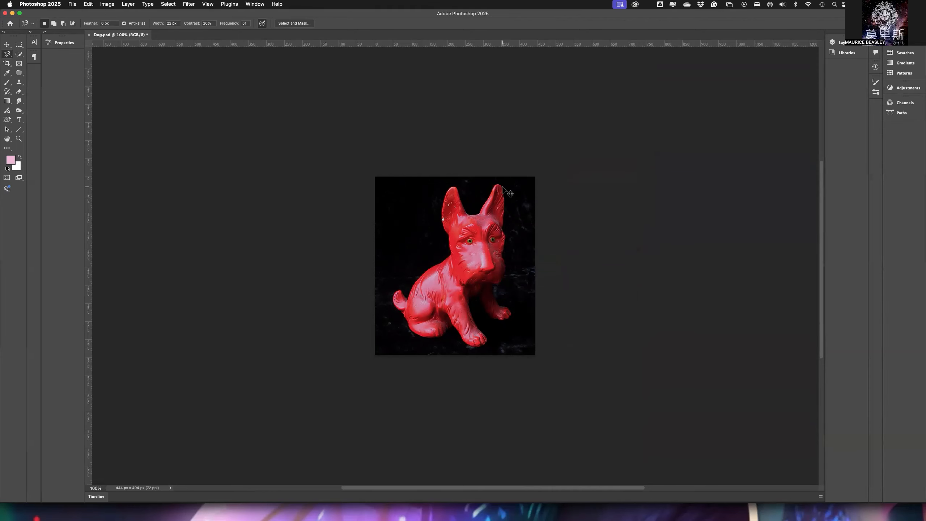
key("super+equal")
key("super+equal")
key("super+equal")
key("super+equal")
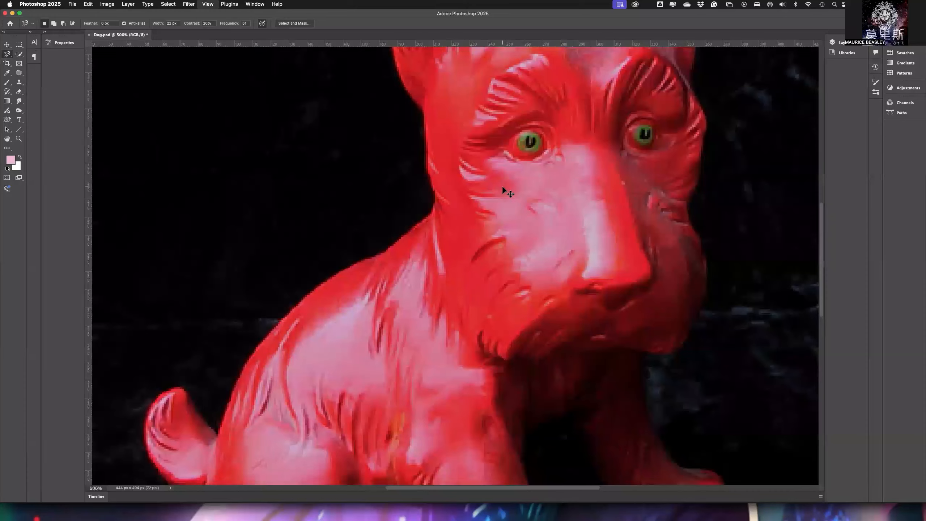
key("super+equal")
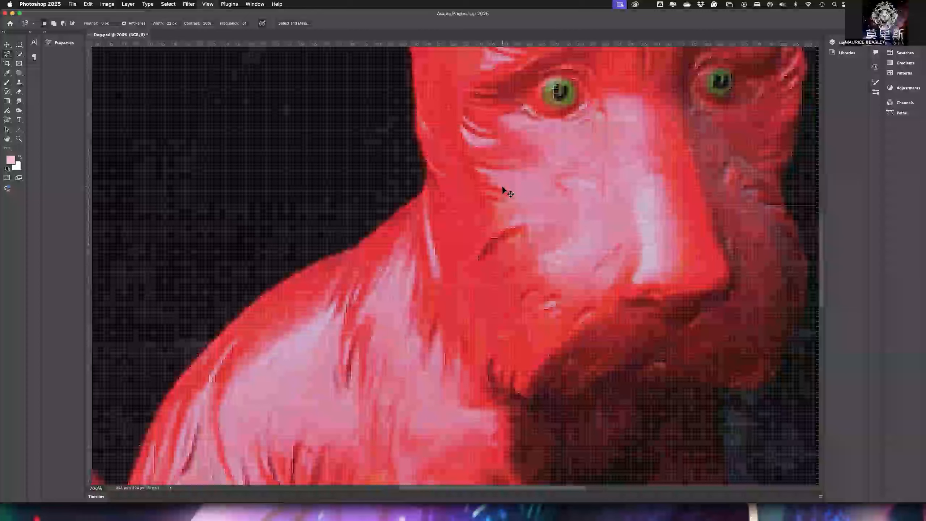
key("super+minus")
key("super+minus")
key("super+minus")
key("super+minus")
key("super+minus")
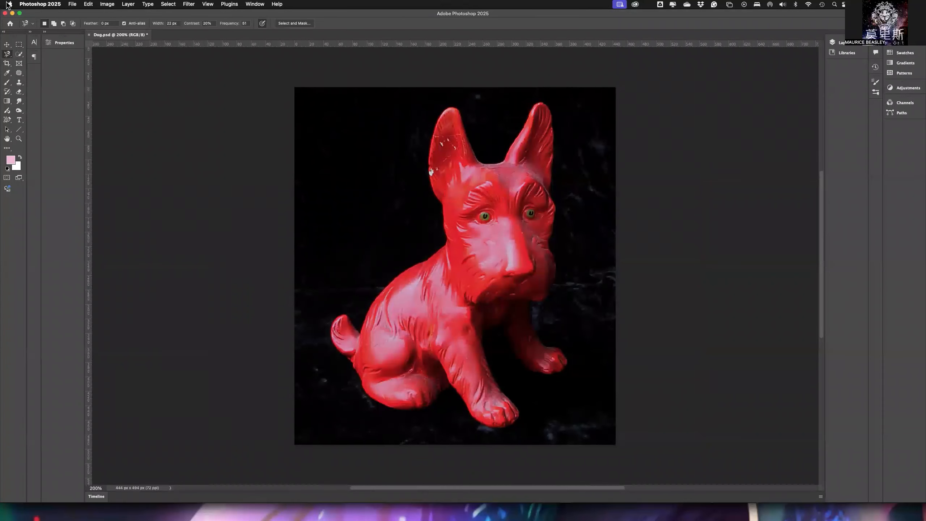
Step: Check the dog image's pixel dimensions and resolution in Image Size without changing them
left_click(106, 5)
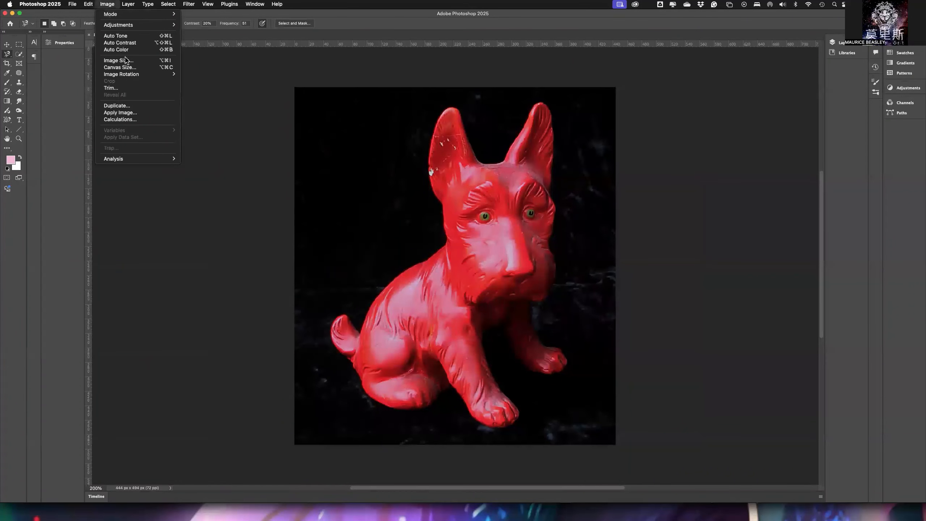
left_click(128, 61)
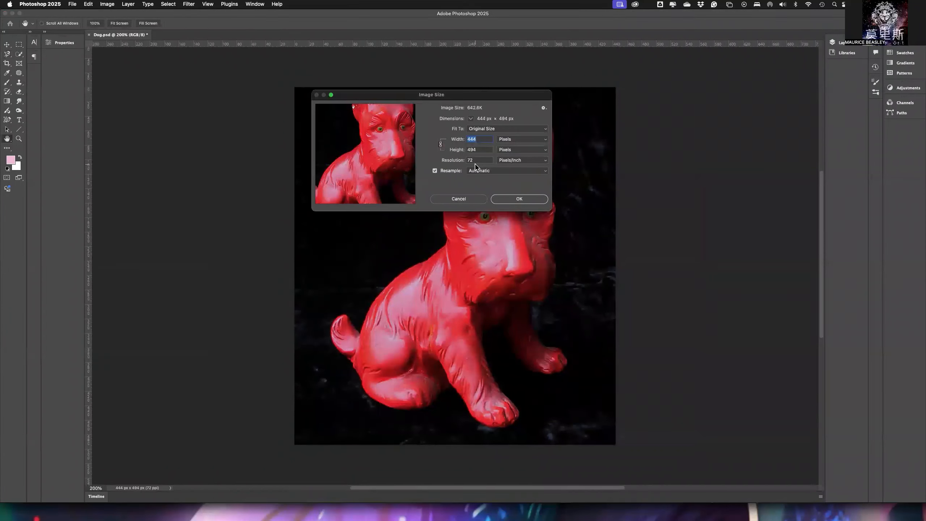
left_click(458, 199)
Step: Set the Magnetic Lasso's width to 39 px and its edge contrast to 50%
key("l")
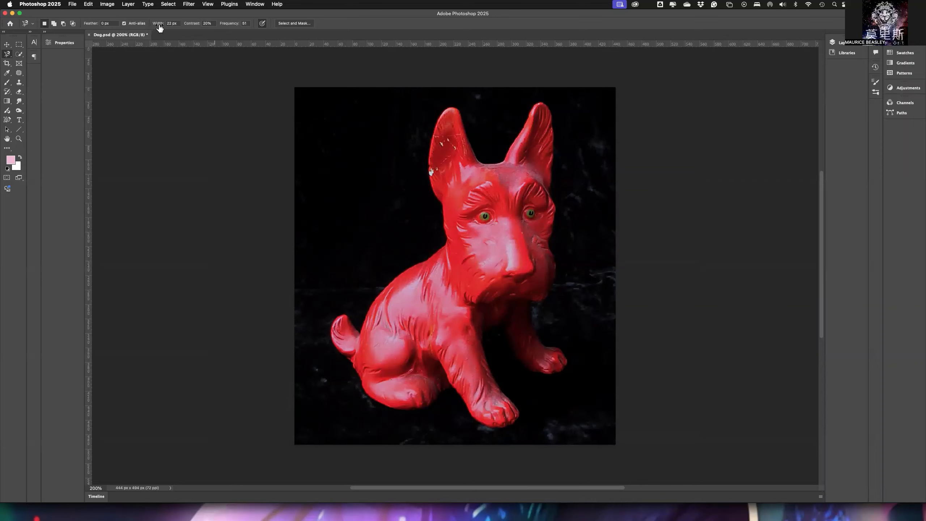
mouse_move(159, 28)
left_mouse_down()
mouse_move(180, 29)
mouse_move(149, 29)
mouse_move(185, 28)
mouse_move(161, 28)
left_mouse_up()
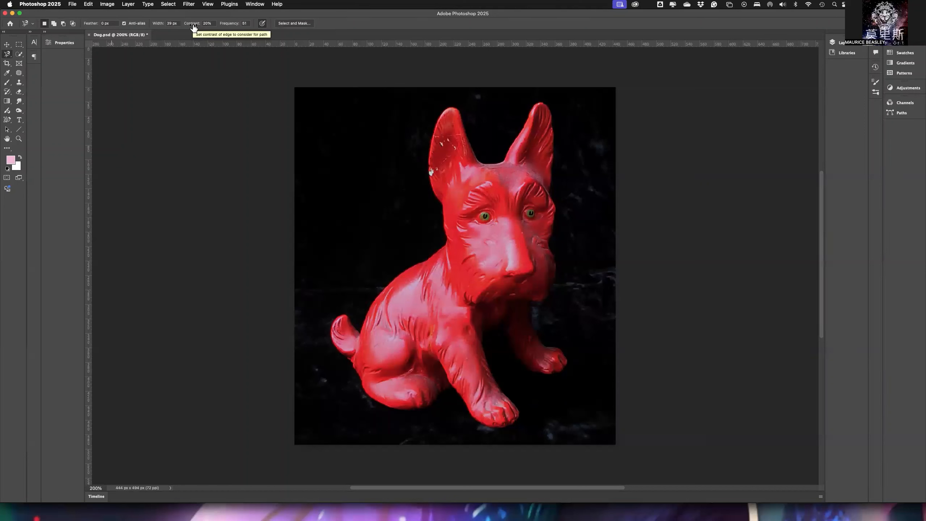
mouse_move(194, 27)
left_mouse_down()
mouse_move(302, 26)
mouse_move(182, 27)
left_mouse_up()
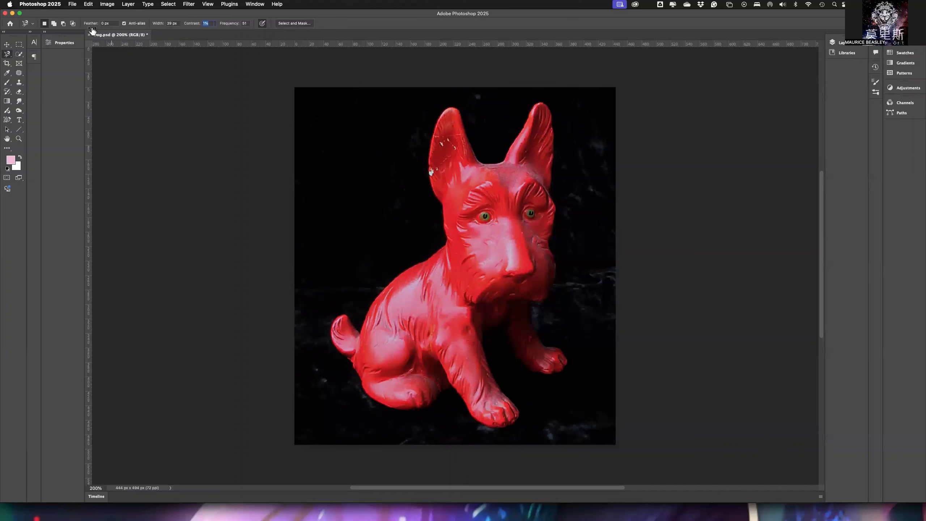
left_click_drag(92, 31, 177, 21)
left_click_drag(193, 26, 165, 27)
left_click_drag(193, 24, 279, 27)
left_click_drag(194, 26, 189, 29)
mouse_move(186, 29)
left_mouse_down()
mouse_move(200, 29)
mouse_move(189, 29)
left_mouse_up()
left_click_drag(213, 23, 201, 22)
type("1")
key("Up")
type("50")
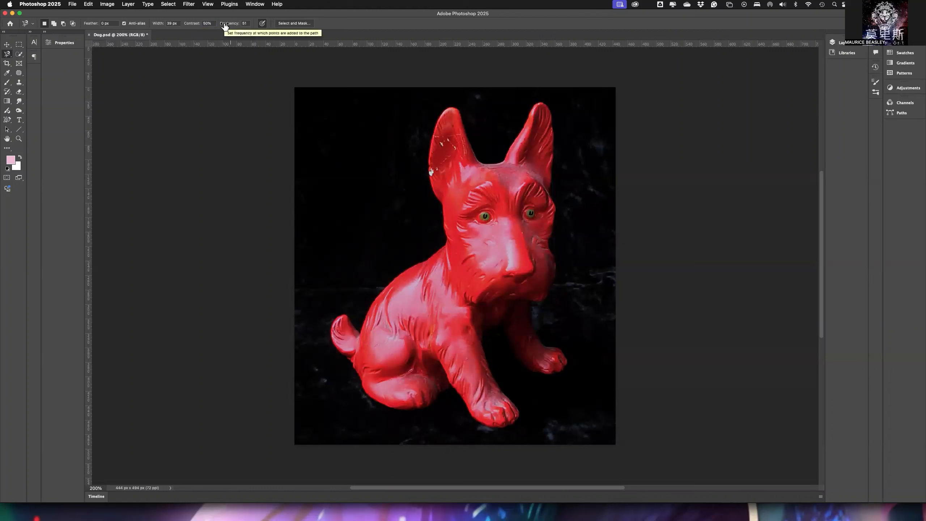
Step: Set the Magnetic Lasso's frequency to 78 and try tracing from the dog's neck along its back into the background
mouse_move(225, 27)
left_mouse_down()
mouse_move(304, 28)
mouse_move(199, 29)
mouse_move(226, 28)
left_mouse_up()
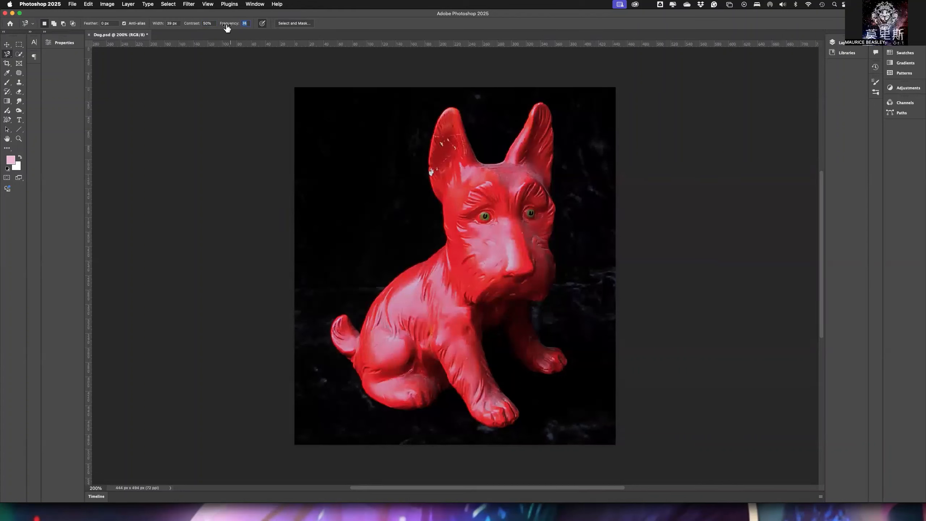
left_click_drag(227, 28, 228, 29)
left_click(440, 249)
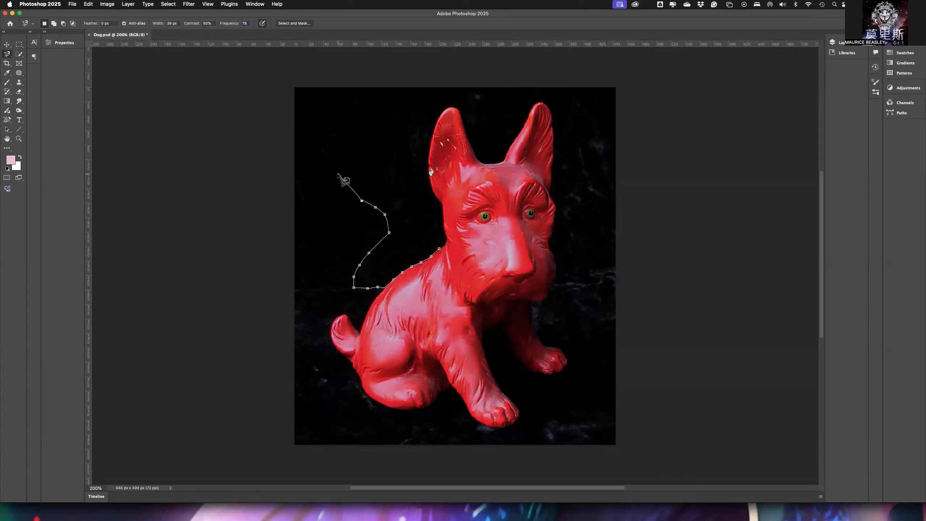
key("Escape")
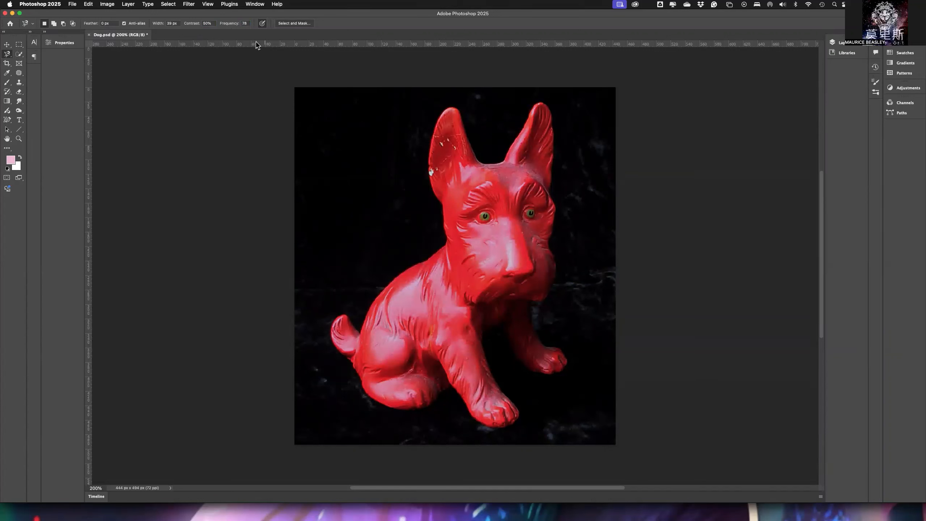
Step: Set the Magnetic Lasso's frequency to 5, and switch to the Eyedropper tool
left_click(231, 27)
left_click_drag(231, 29, 346, 29)
type("5")
left_click(6, 73)
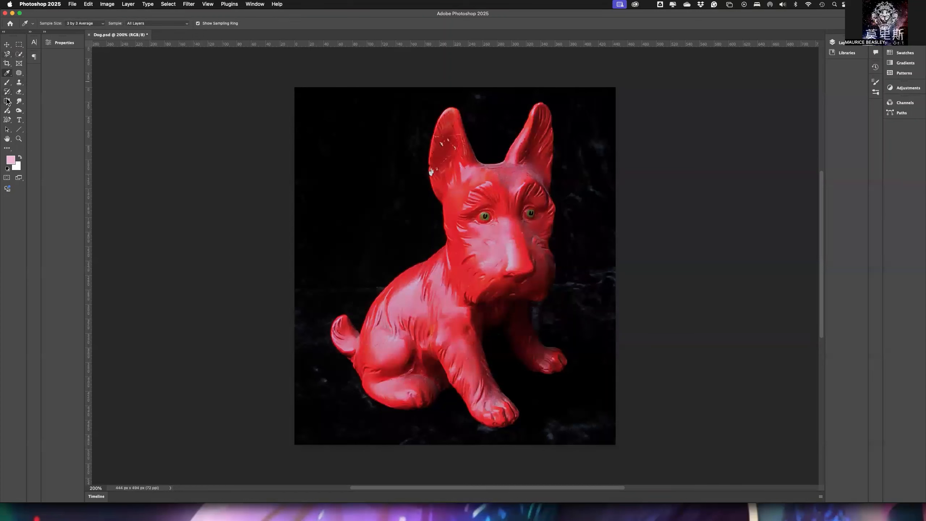
Step: Activate the Magnetic Lasso and adjust its detection width to 25 px
left_click(8, 54)
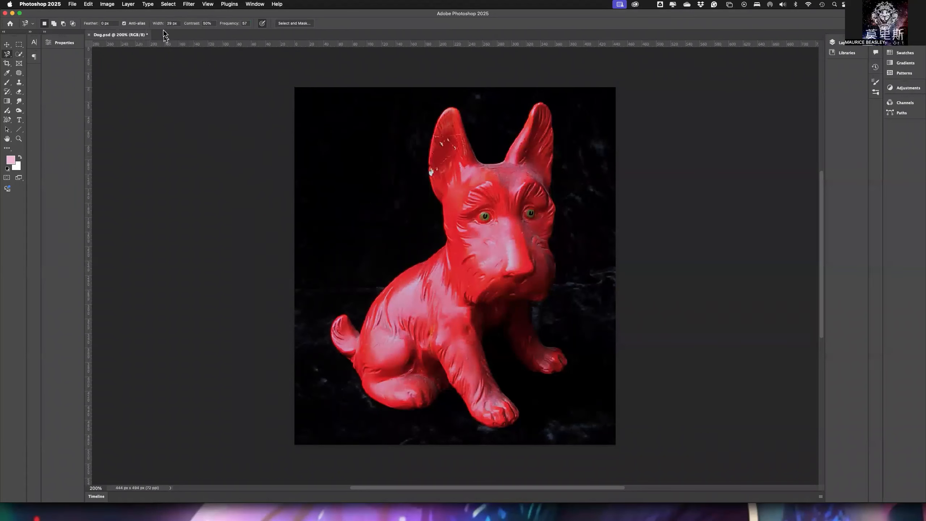
left_click_drag(159, 24, 154, 25)
key("bracketright")
key("bracketright")
key("bracketright")
key("bracketright")
key("bracketright")
key("bracketright")
key("bracketright")
key("bracketright")
key("bracketright")
key("bracketright")
key("bracketright")
key("bracketright")
key("bracketright")
key("bracketright")
key("bracketright")
key("bracketright")
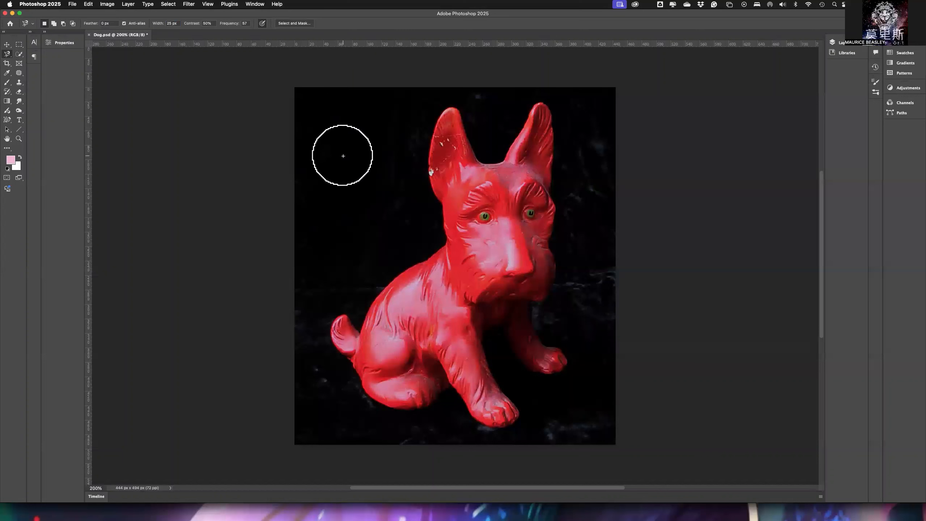
Step: Reduce the Magnetic Lasso's detection width to 12 px
key("bracketleft")
key("bracketleft")
key("bracketleft")
key("bracketleft")
key("bracketleft")
key("bracketleft")
key("bracketleft")
key("bracketleft")
key("bracketleft")
key("bracketleft")
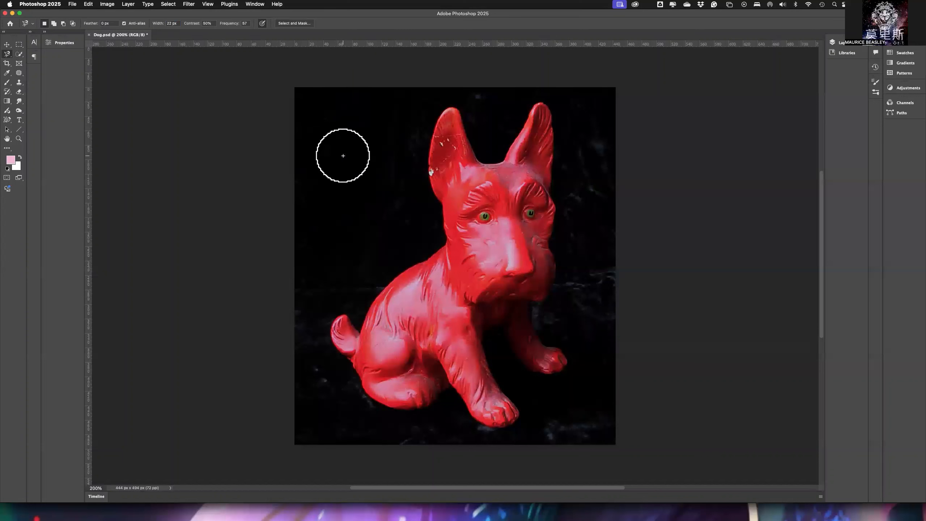
key("bracketleft")
key("bracketleft")
key("bracketleft")
key("bracketleft")
key("bracketleft")
key("bracketleft")
key("bracketleft")
key("bracketleft")
key("bracketleft")
key("bracketleft")
key("bracketleft")
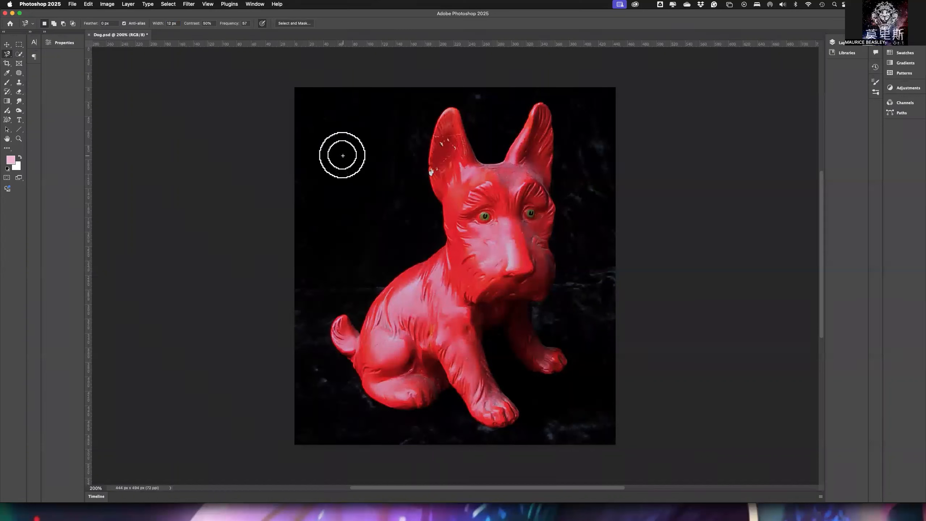
Step: Enlarge and shrink the Magnetic Lasso's detection width in turn, finishing at 22 px
key("bracketright")
key("bracketright")
key("bracketright")
key("bracketright")
key("bracketright")
key("bracketright")
key("bracketright")
key("bracketright")
key("bracketright")
key("bracketright")
key("bracketright")
key("bracketright")
key("bracketright")
key("bracketright")
key("bracketright")
key("bracketright")
key("bracketright")
key("bracketright")
key("bracketleft")
key("bracketleft")
key("bracketleft")
key("bracketleft")
key("bracketleft")
key("bracketleft")
key("bracketleft")
key("bracketleft")
key("bracketleft")
key("bracketleft")
key("bracketleft")
key("bracketleft")
key("bracketleft")
key("bracketleft")
key("bracketright")
key("bracketright")
key("bracketright")
key("bracketright")
key("bracketright")
key("bracketright")
key("bracketright")
key("bracketright")
key("bracketright")
key("bracketright")
key("bracketright")
key("bracketright")
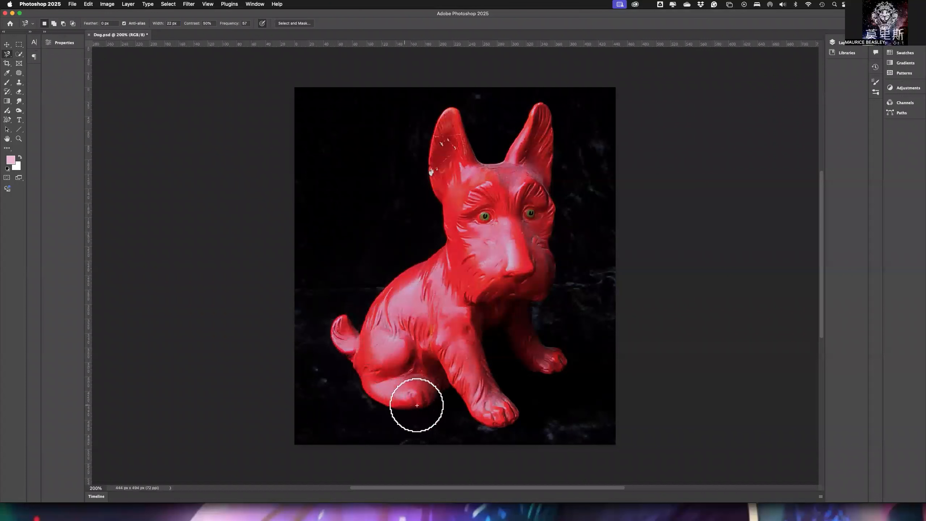
Step: Narrow the Magnetic Lasso's detection width to 5 px
key("bracketleft")
key("bracketleft")
key("bracketleft")
key("bracketleft")
key("bracketleft")
key("bracketleft")
key("bracketleft")
key("bracketleft")
key("bracketleft")
key("bracketleft")
key("bracketleft")
key("bracketleft")
key("bracketleft")
key("bracketleft")
key("bracketleft")
key("bracketleft")
key("bracketleft")
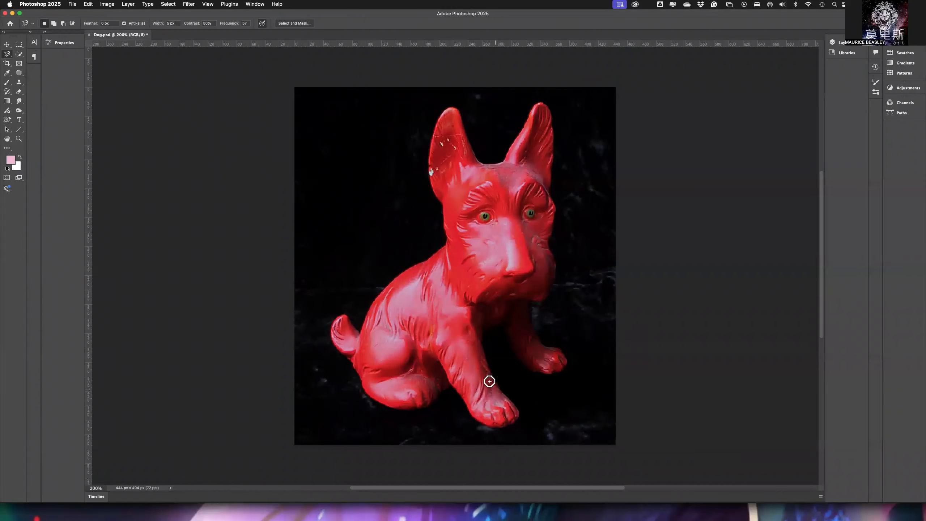
Step: Set the Magnetic Lasso's detection width to 13 px
key("bracketleft")
key("bracketright")
key("bracketright")
key("bracketright")
key("bracketright")
key("bracketright")
key("bracketright")
key("bracketright")
key("bracketright")
key("bracketright")
key("bracketright")
Step: Try tracing from the dog's ear down its back and around the tail, adding an anchor where tail meets back, then stray into the background
left_click(433, 129)
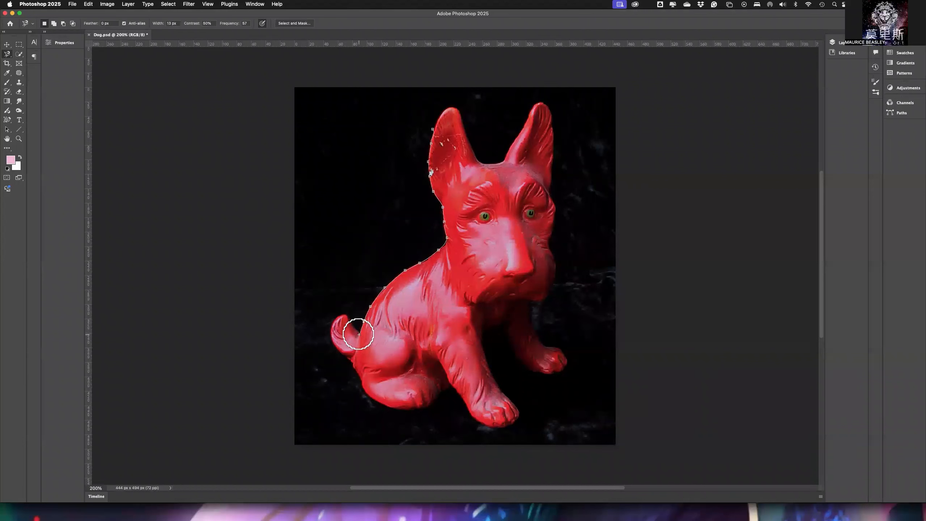
left_click(359, 333)
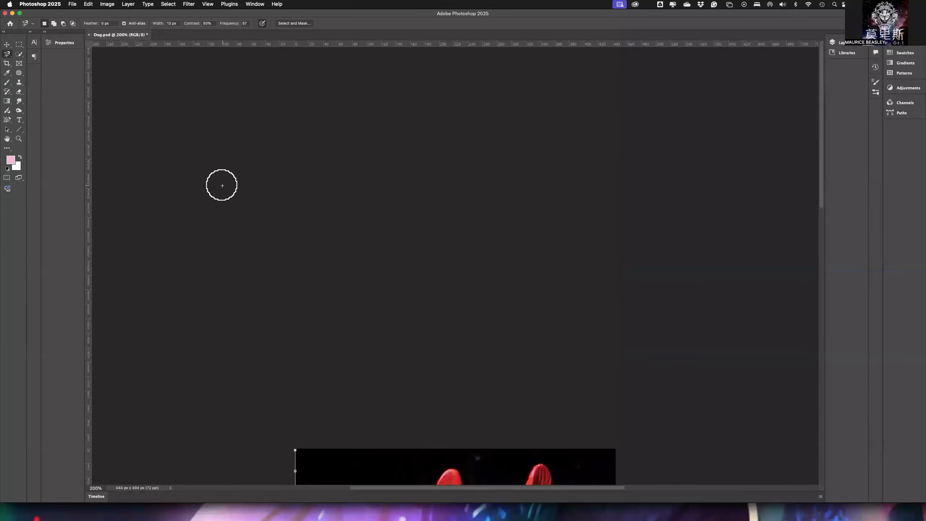
scroll(247, 196, "down", 2)
scroll(252, 202, "down", 10)
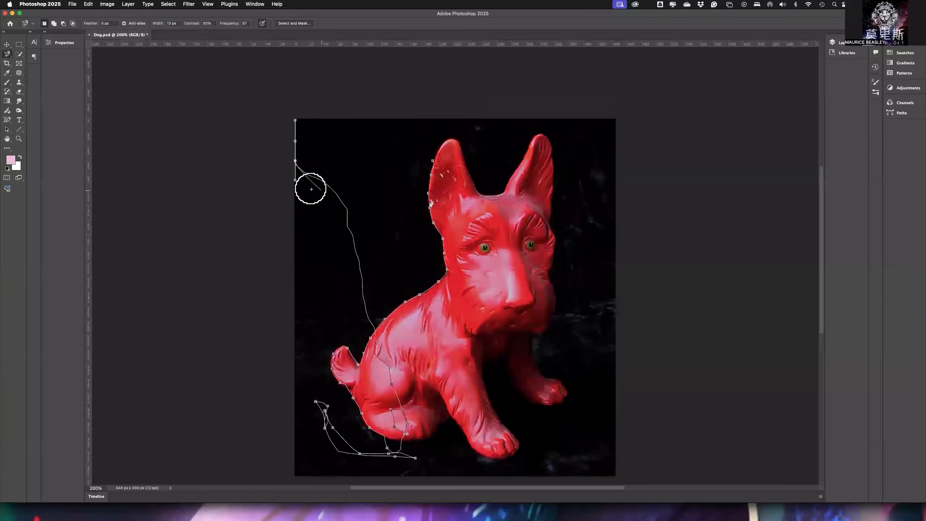
scroll(386, 264, "up", 2)
scroll(395, 280, "down", 2)
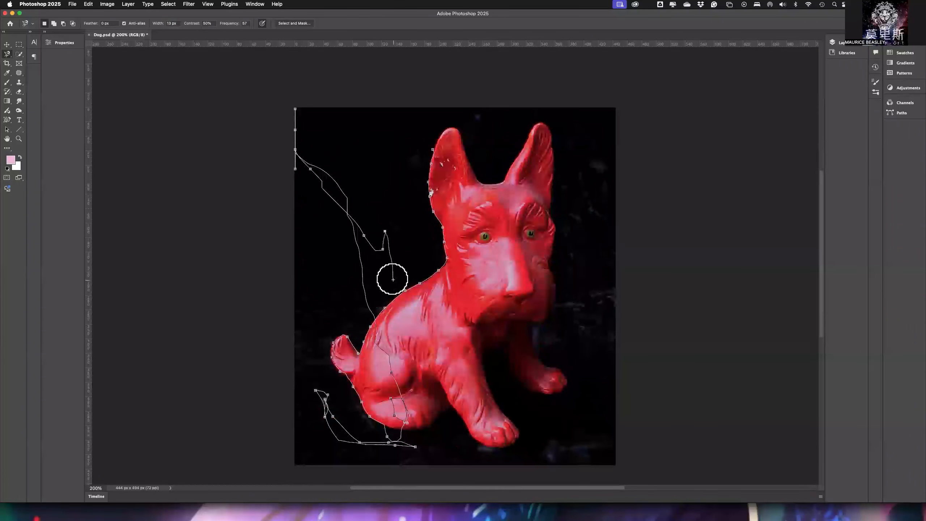
Step: Remove the latest stray anchor points running across the dark background above the dog's back and over its body
key("BackSpace")
key("BackSpace")
key("BackSpace")
key("BackSpace")
key("BackSpace")
key("BackSpace")
key("BackSpace")
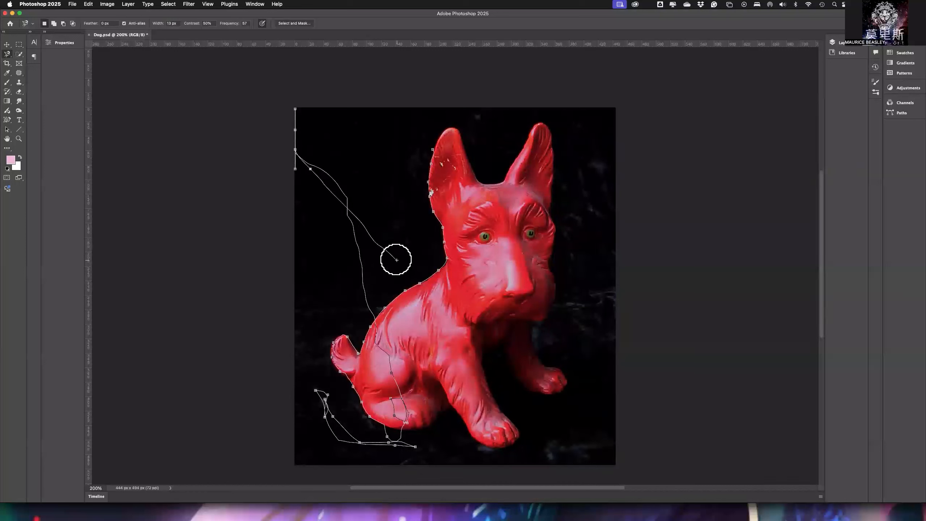
key("BackSpace")
key("BackSpace")
key("BackSpace")
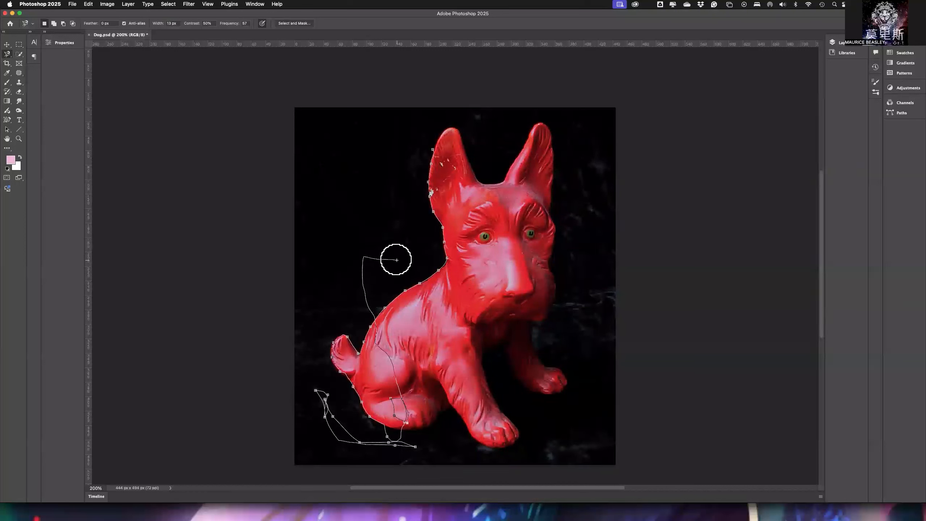
key("BackSpace")
key("BackSpace")
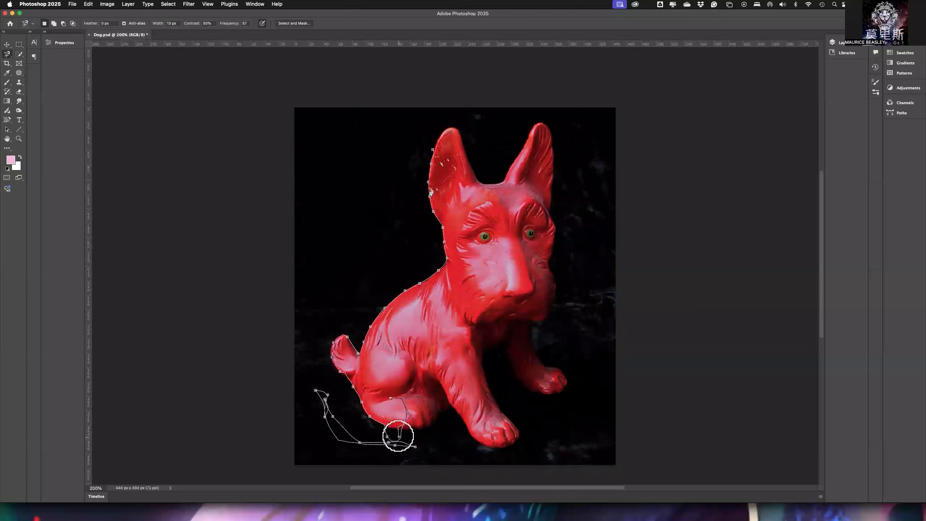
Step: Remove the remaining stray anchor points around the hind paw and cancel the Magnetic Lasso trace
key("BackSpace")
key("BackSpace")
key("BackSpace")
key("BackSpace")
key("BackSpace")
key("BackSpace")
key("BackSpace")
key("BackSpace")
key("BackSpace")
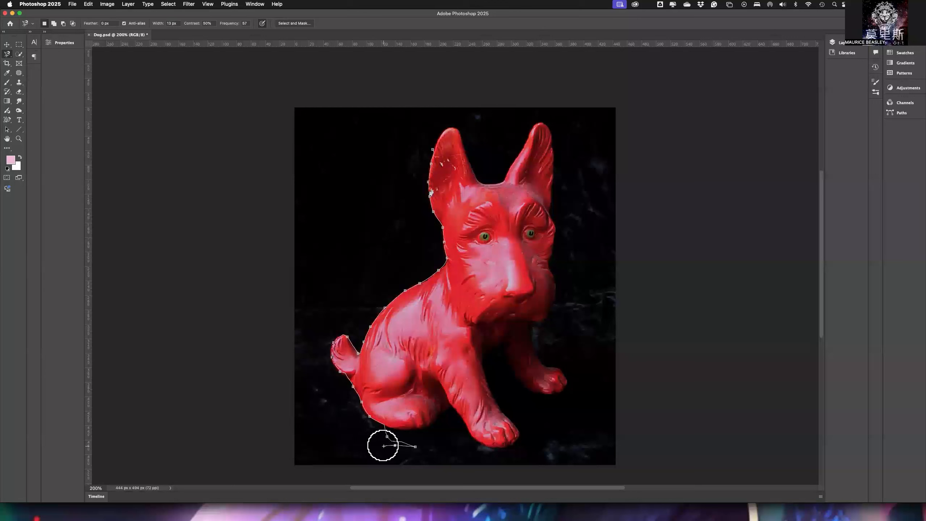
key("BackSpace")
key("BackSpace")
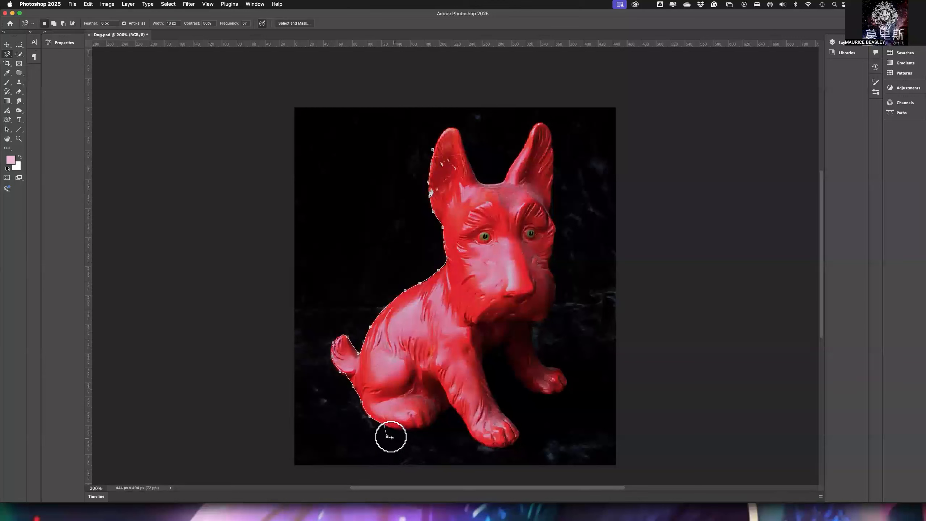
key("BackSpace")
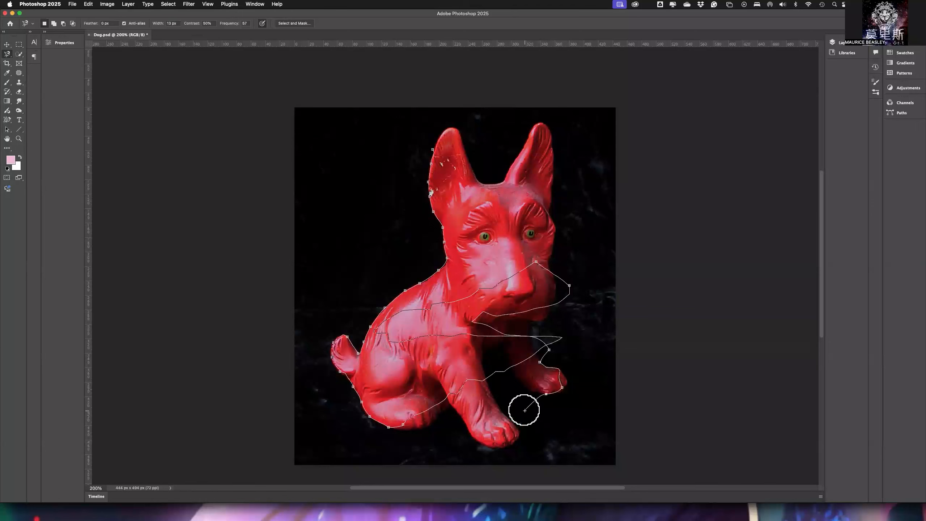
key("Escape")
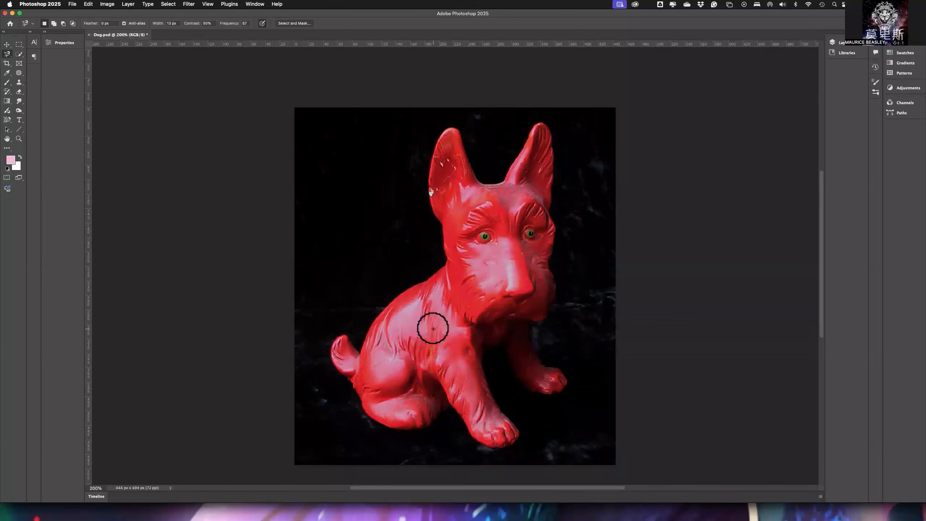
Step: Trace from the top of the head around the ear and down the back, adjusting the width to 9 px for the tail
left_click(489, 183)
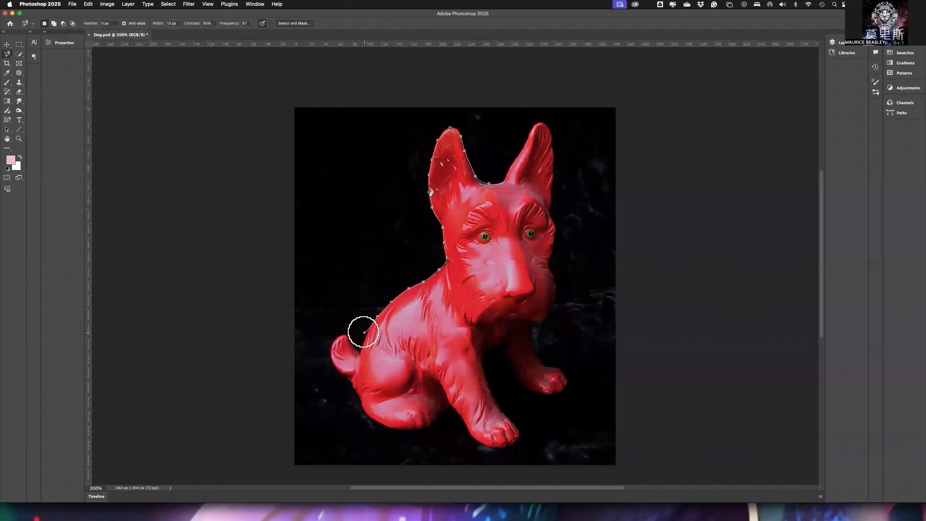
key("bracketleft")
key("bracketleft")
key("bracketleft")
key("bracketleft")
key("bracketleft")
key("bracketleft")
key("bracketleft")
key("bracketright")
key("bracketright")
key("bracketright")
key("bracketright")
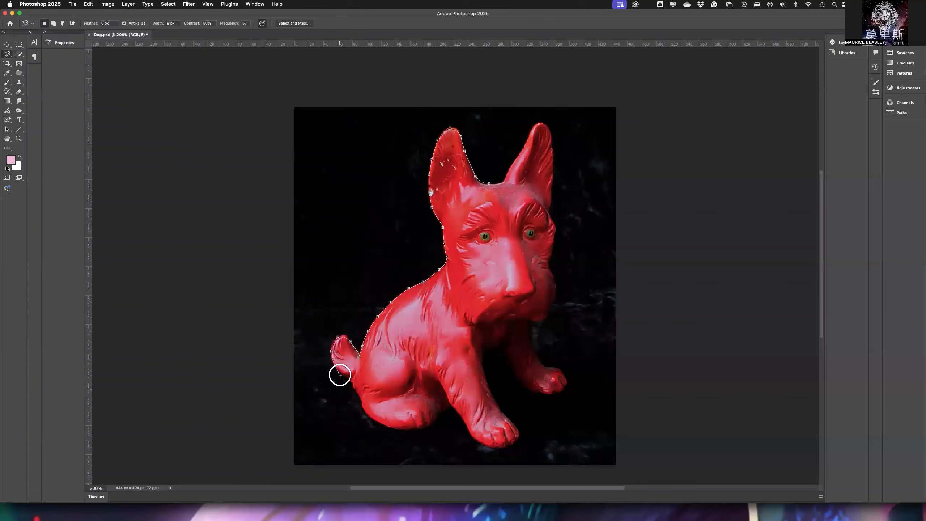
Step: Continue the trace from the tail around the hind and near front paws, widening to 12 px and then narrowing to 7 px
key("bracketright")
key("bracketright")
key("bracketright")
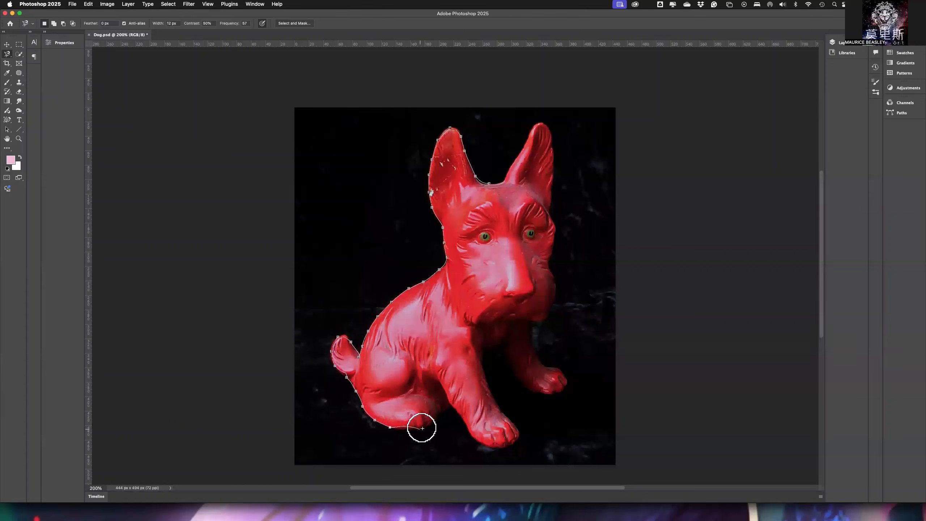
key("bracketleft")
key("bracketleft")
key("bracketleft")
key("bracketleft")
key("bracketleft")
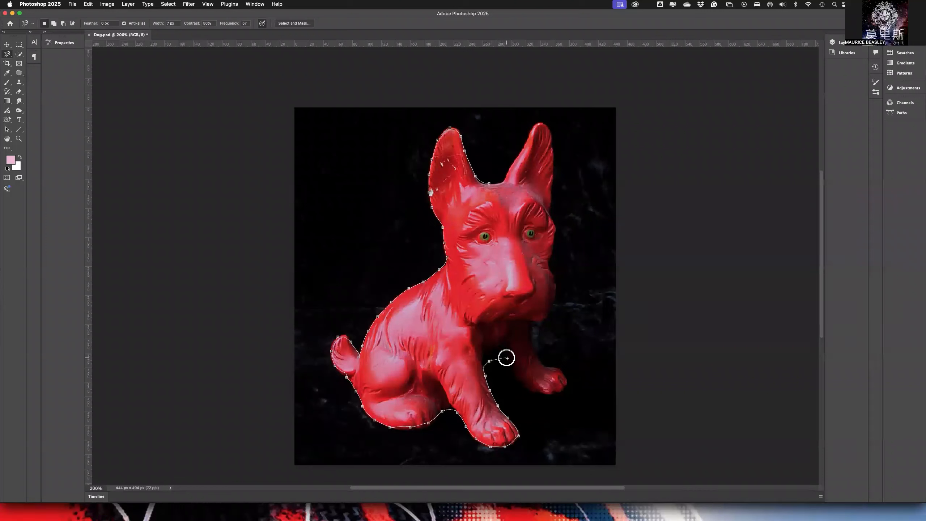
Step: Remove a stray anchor between the front legs, readjust the width, and finish tracing back to the starting point on the head
key("bracketleft")
key("BackSpace")
key("bracketright")
key("bracketright")
key("bracketright")
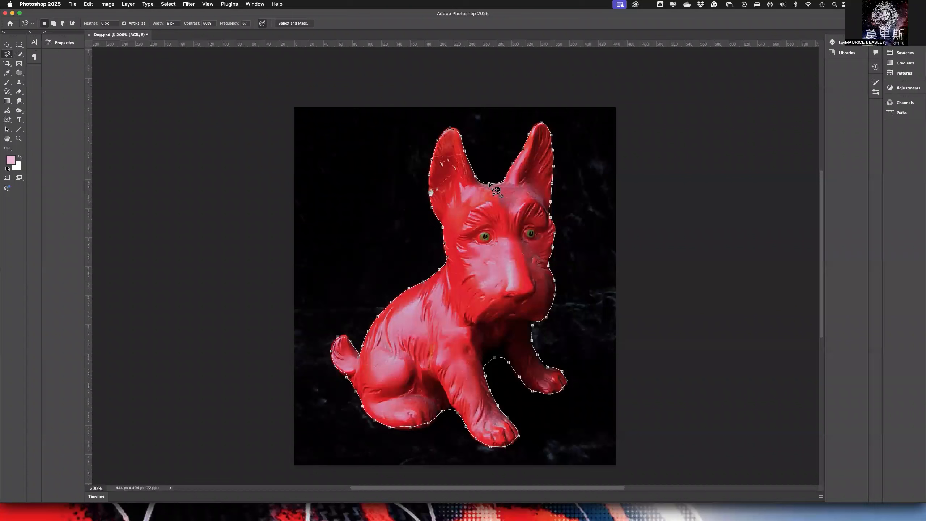
left_click(489, 184)
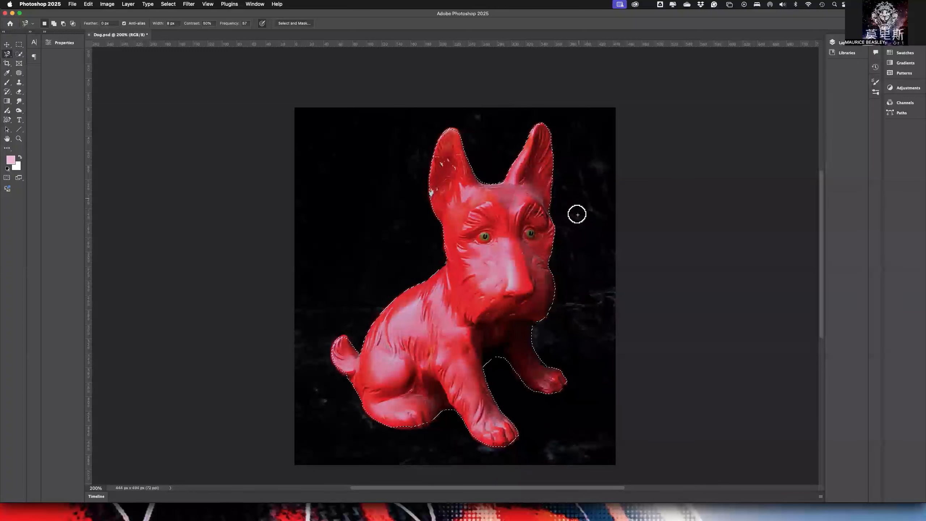
Step: Try to add an area of the dark background to the selection with the Magnetic Lasso, then cancel the trace
left_click(55, 25)
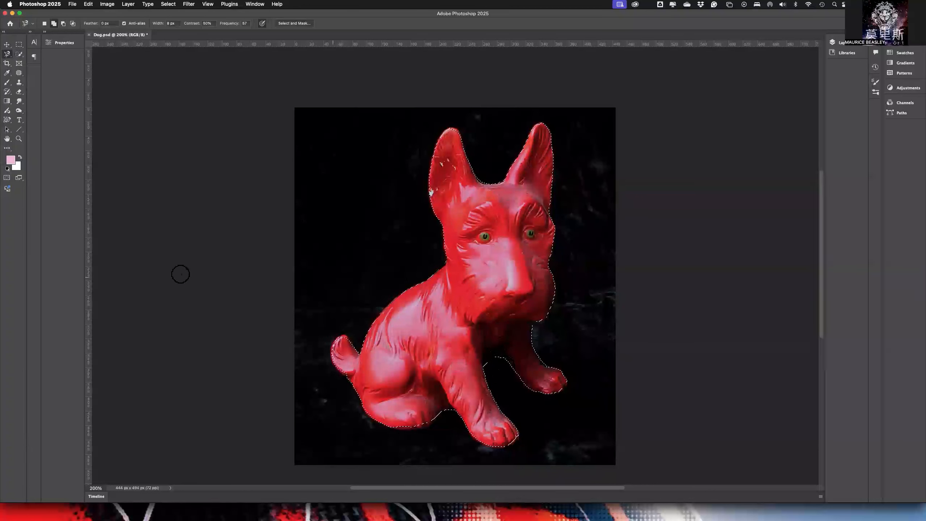
left_click(337, 161)
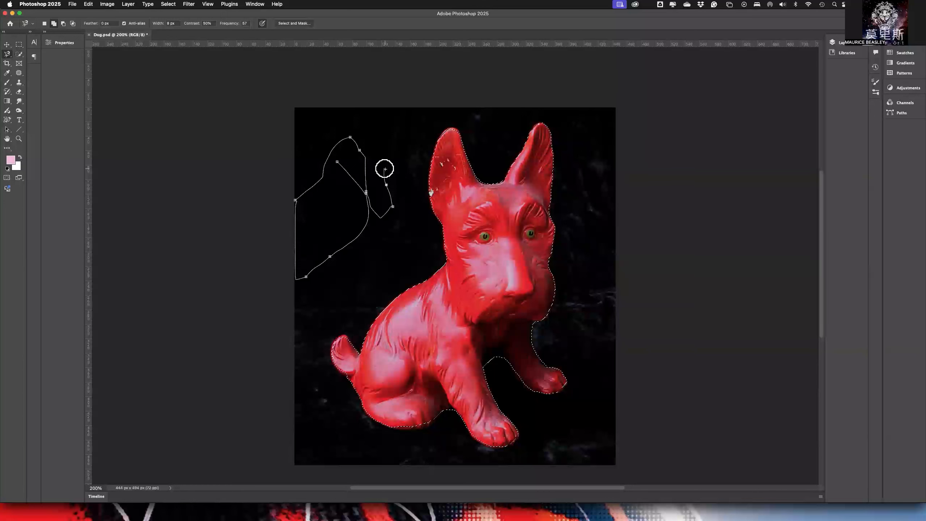
key("Escape")
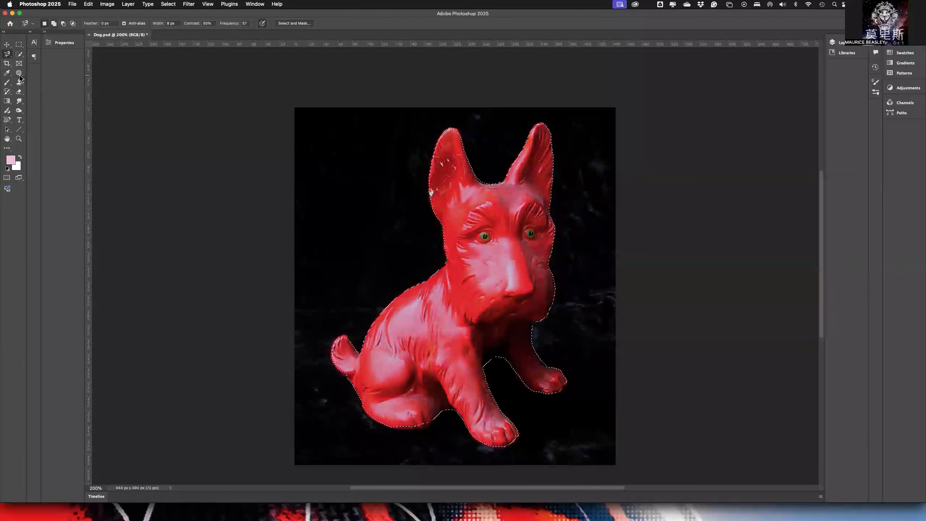
Step: Add freehand areas of the dark background beside the dog's ear to the selection with the Lasso tool
left_click(8, 55)
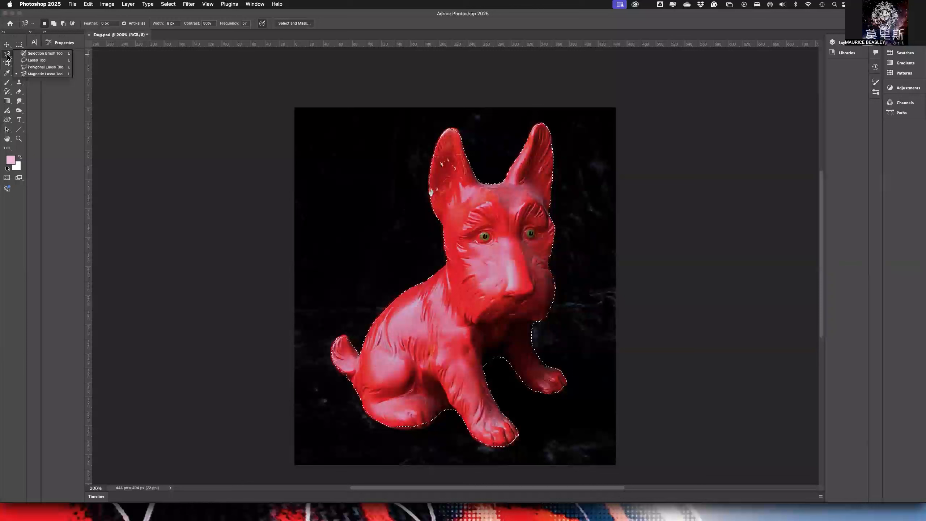
left_click(36, 60)
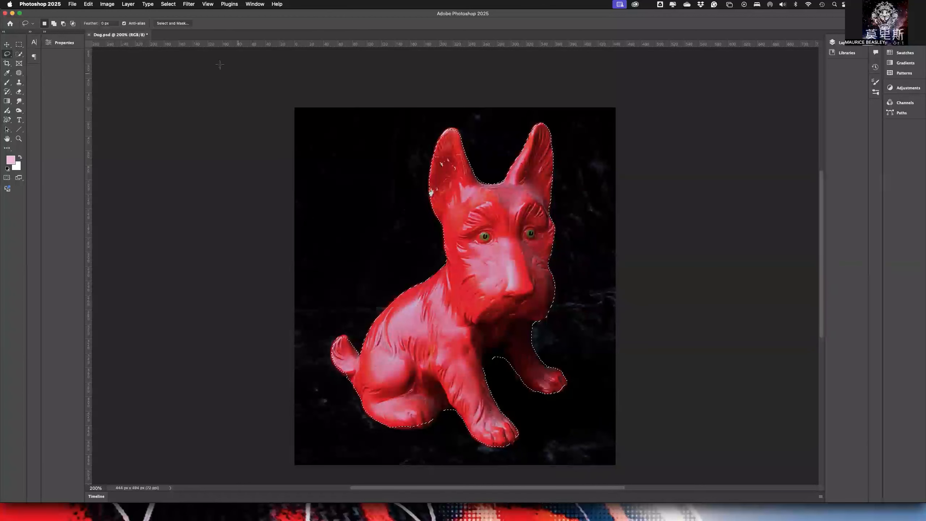
left_click(55, 23)
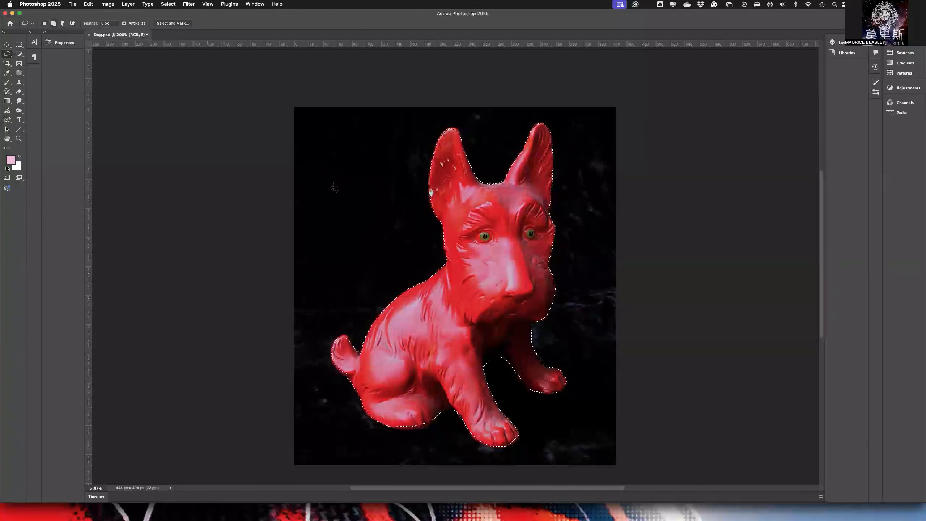
mouse_move(412, 230)
left_mouse_down()
mouse_move(360, 246)
mouse_move(397, 226)
mouse_move(405, 239)
mouse_move(412, 214)
mouse_move(450, 215)
mouse_move(433, 175)
mouse_move(423, 198)
mouse_move(440, 186)
mouse_move(439, 162)
mouse_move(428, 174)
mouse_move(447, 147)
mouse_move(451, 162)
mouse_move(442, 145)
mouse_move(432, 227)
left_mouse_up()
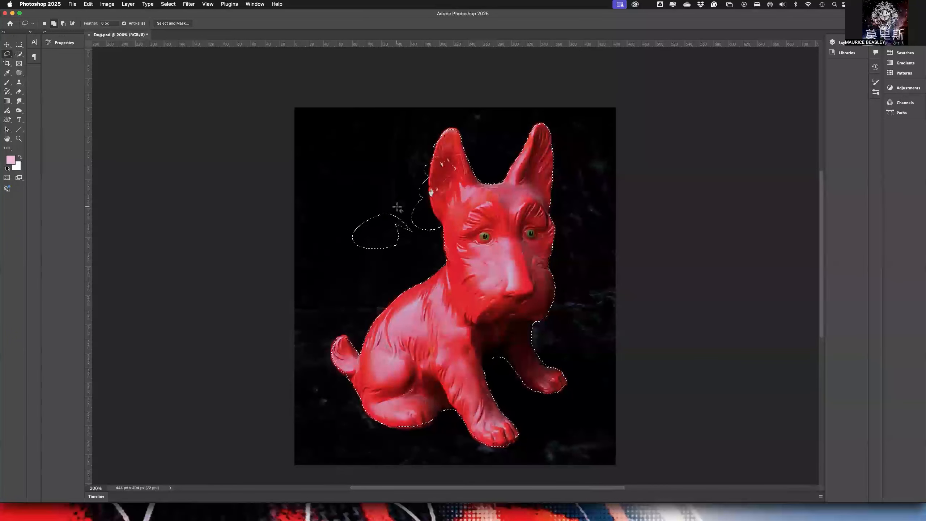
Step: Clear the selection and open the Color Range dialog, placing it clear of the dog
key("super+d")
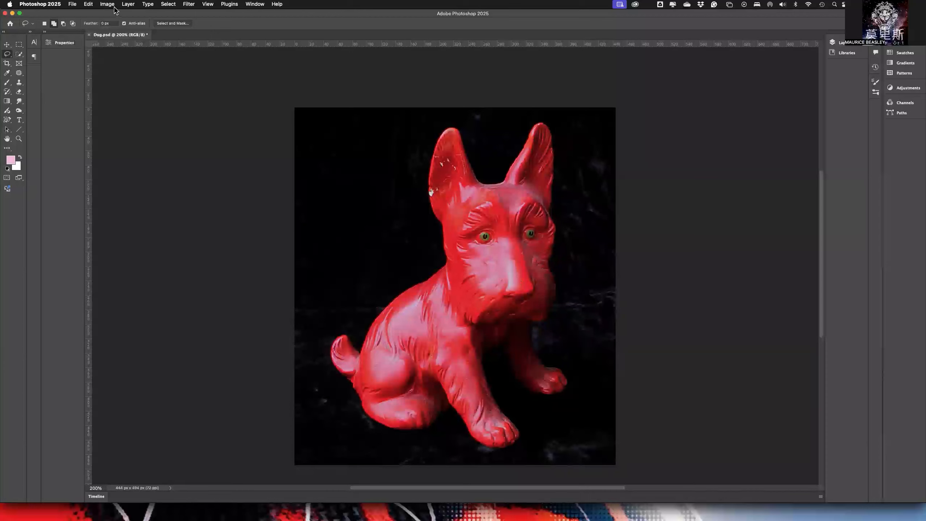
left_click(167, 4)
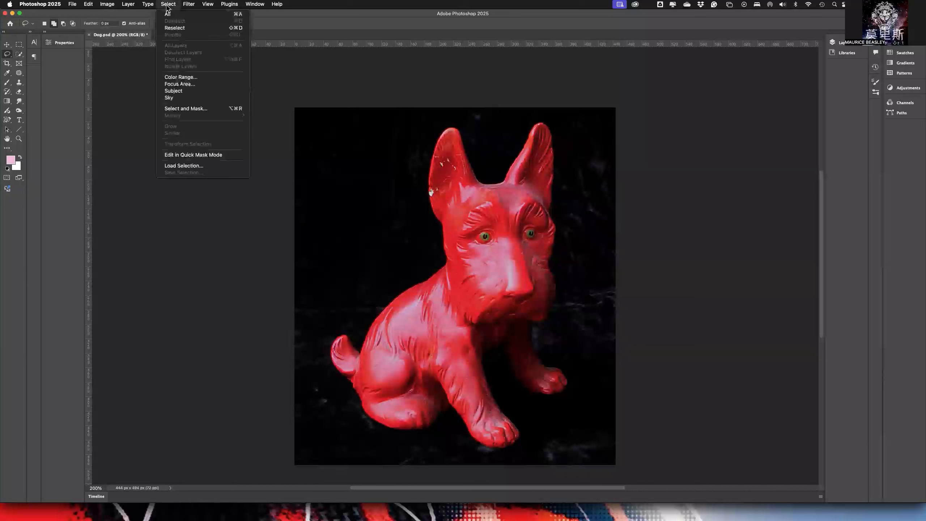
left_click(202, 78)
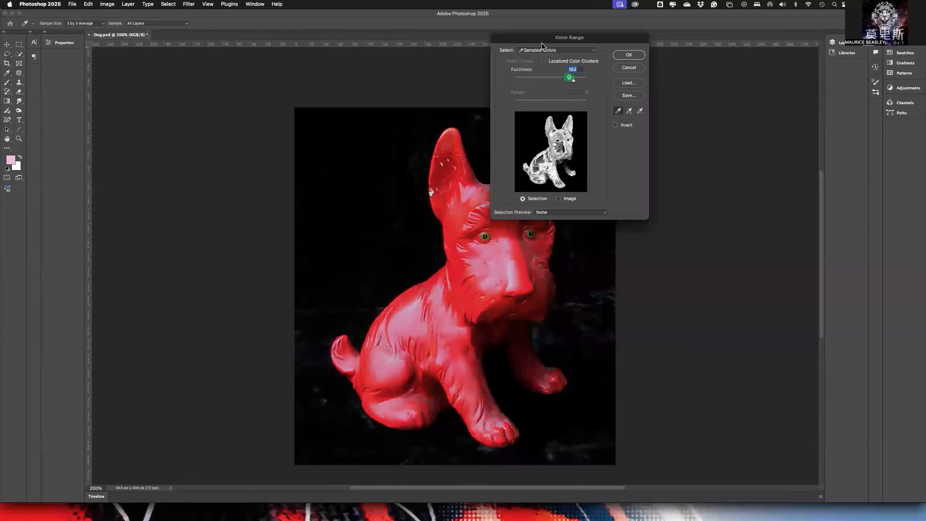
left_click_drag(542, 41, 657, 72)
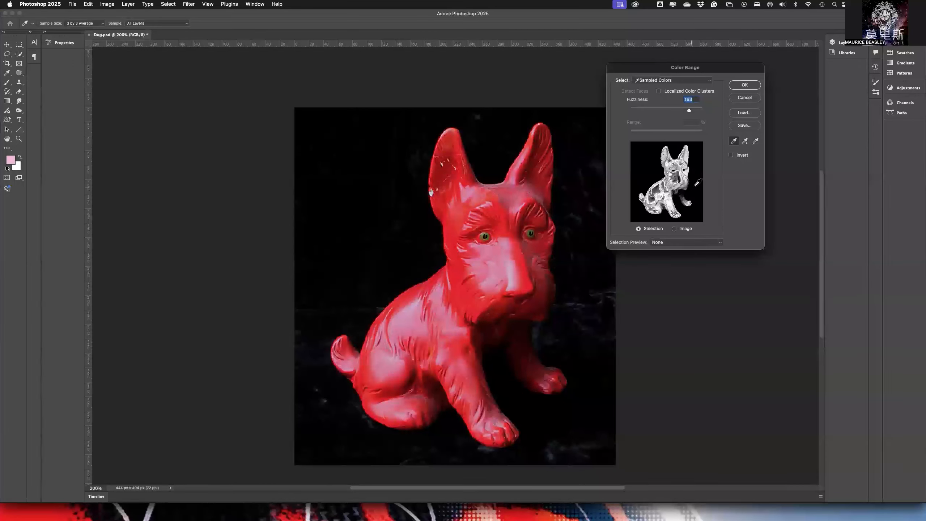
Step: Choose the single-sample eyedropper and try different Fuzziness values, ending at 51
left_click(731, 144)
left_click(734, 142)
left_click(745, 145)
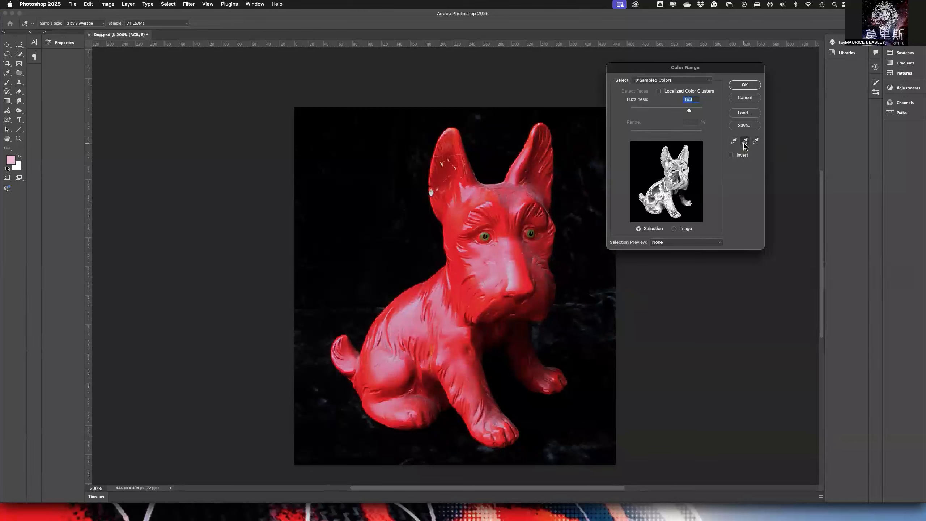
left_click(734, 142)
left_click_drag(689, 111, 645, 112)
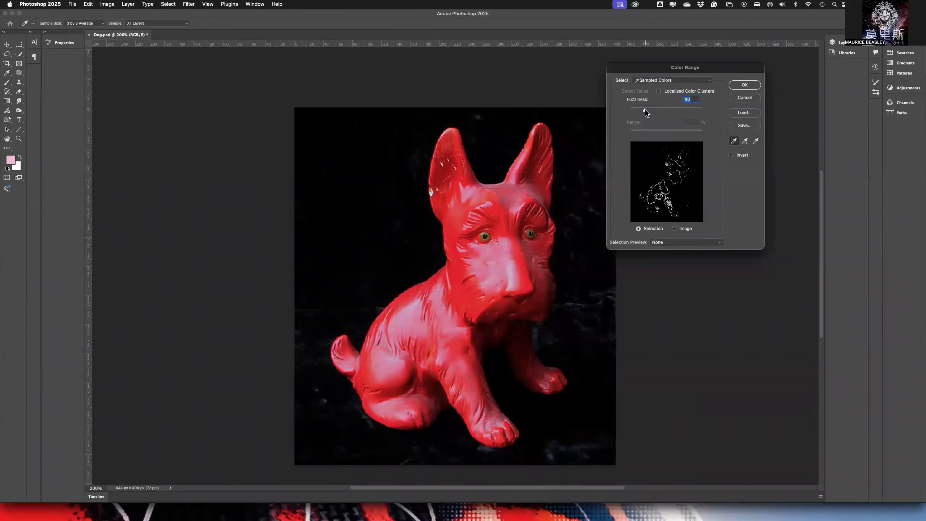
left_click(702, 111)
left_click_drag(701, 111, 648, 114)
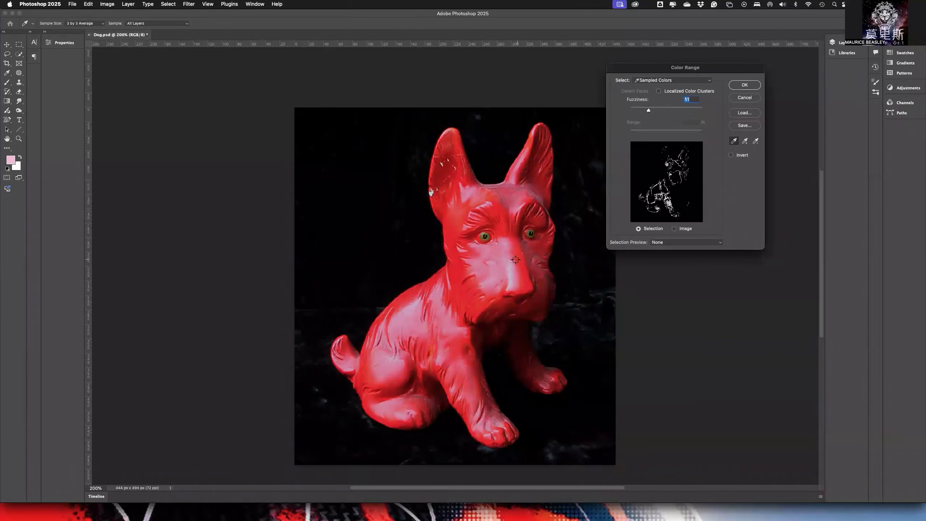
Step: Sample different reds across the dog's neck and face, then raise the Fuzziness to 200
left_click(471, 269)
left_click(464, 271)
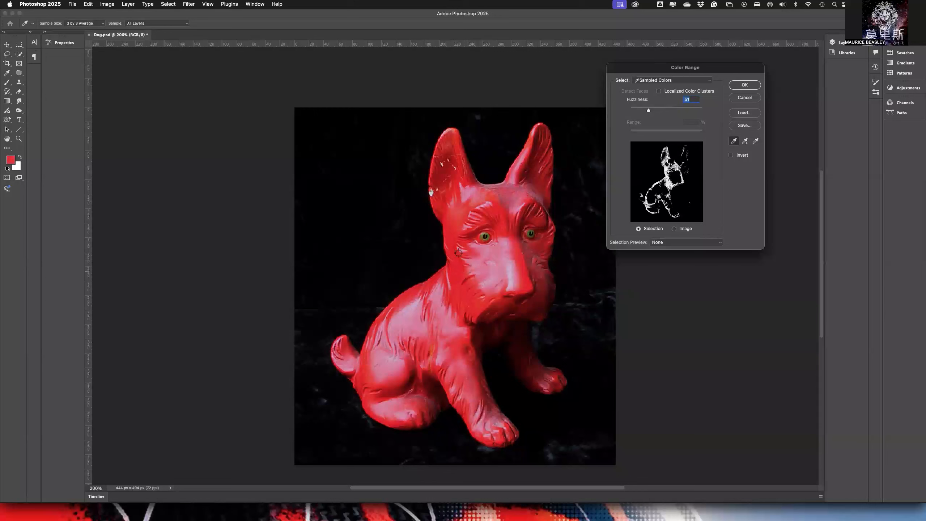
left_click(479, 210)
left_click(526, 199)
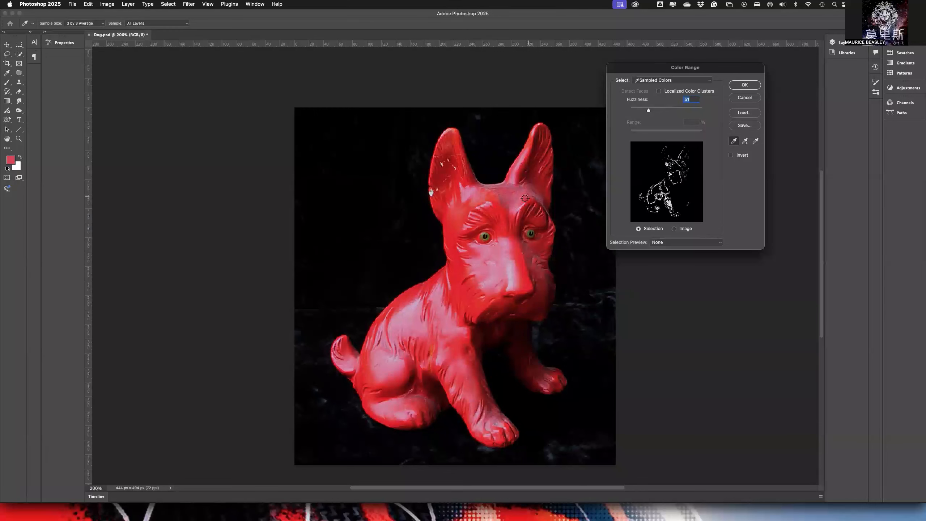
left_click(494, 210)
left_click(522, 263)
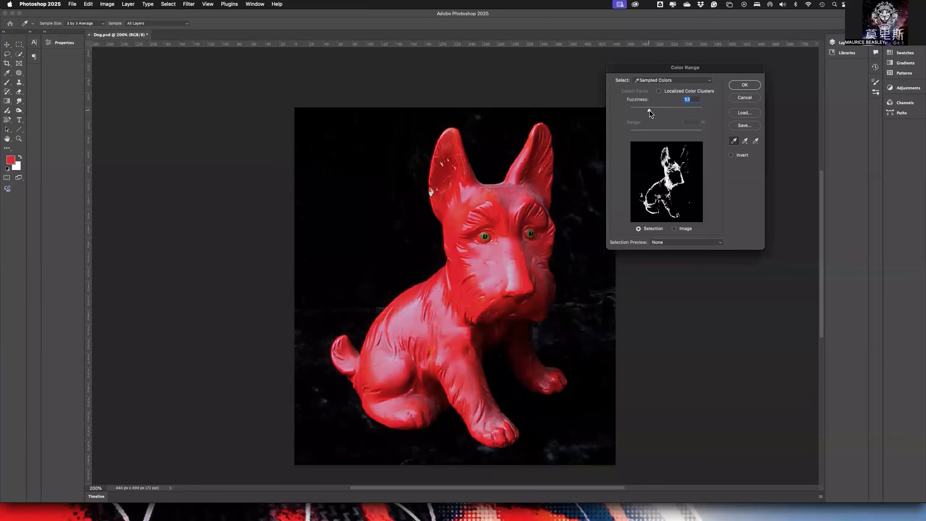
left_click_drag(653, 111, 674, 111)
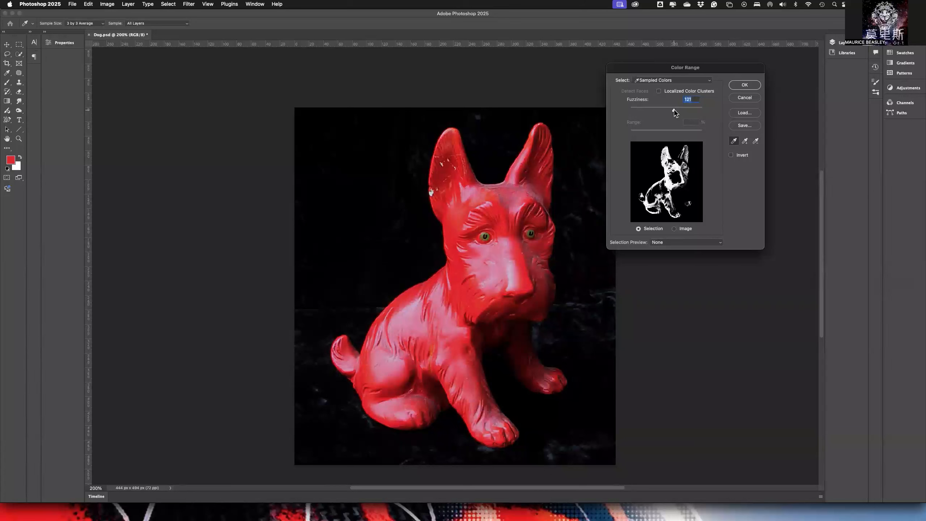
left_click_drag(679, 111, 707, 111)
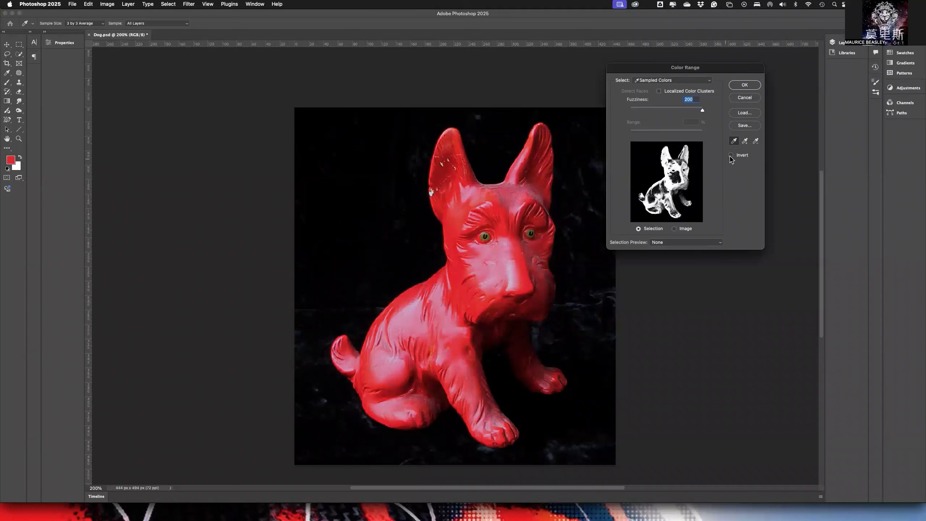
Step: Add the pinkish tone of the dog's cheek to the sampled colors and reduce the Fuzziness to 127
left_click(746, 141)
left_click(492, 258)
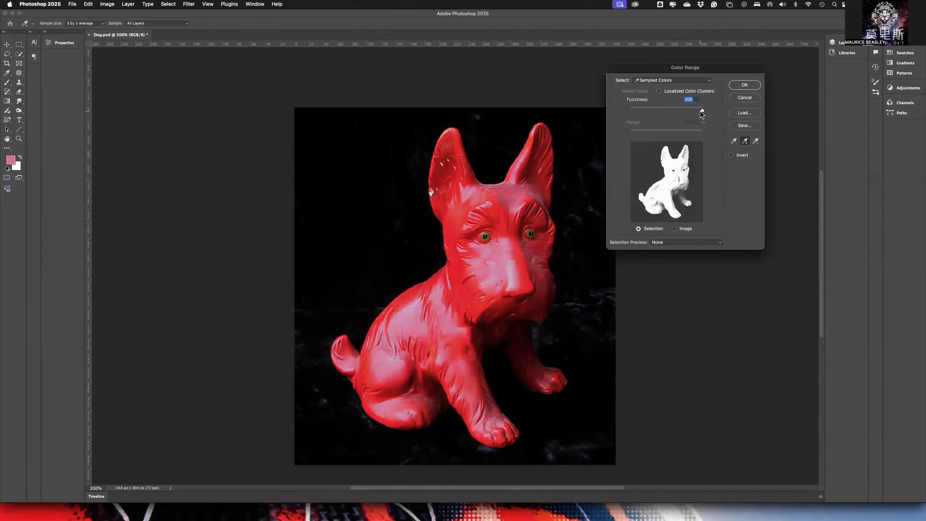
left_click_drag(703, 112, 679, 112)
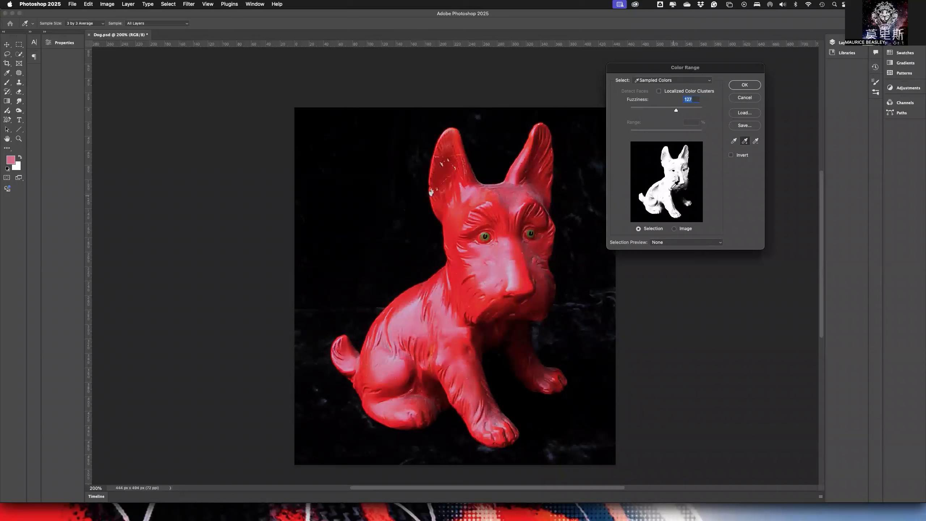
Step: Add the body red and the dark red below the ear to the samples, set Fuzziness to 83, and apply the selection
left_click(660, 200)
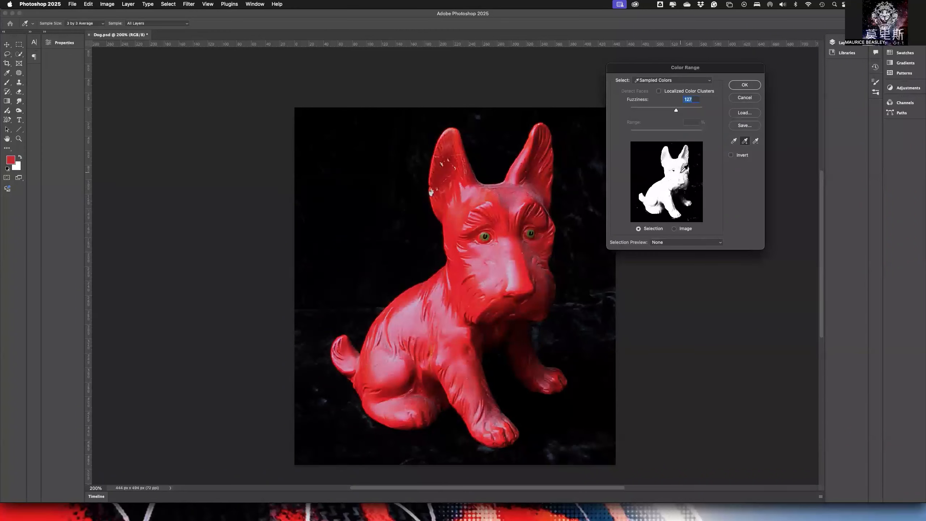
left_click(686, 162)
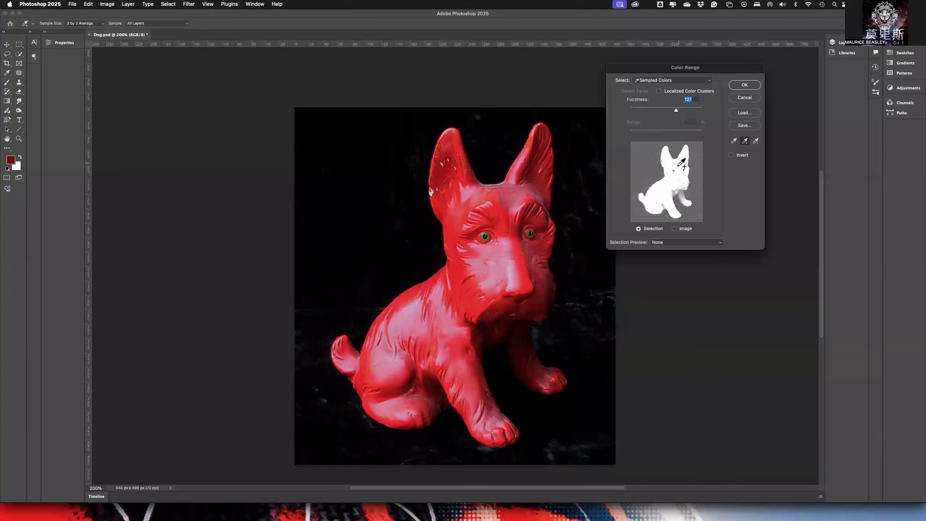
mouse_move(676, 110)
left_mouse_down()
mouse_move(643, 111)
mouse_move(661, 112)
left_mouse_up()
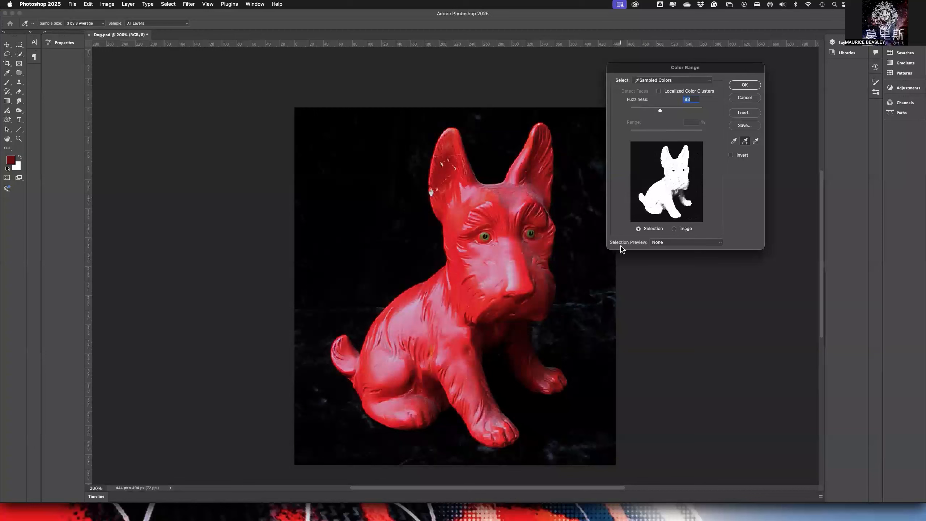
left_click(737, 88)
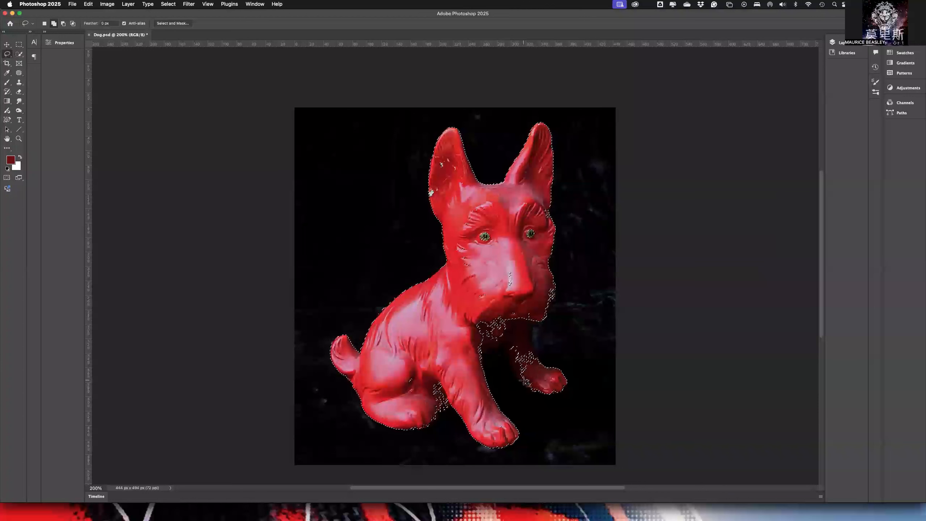
Step: Add the missed area along the dog's far front leg to the selection with the freehand Lasso tool
right_click(4, 57)
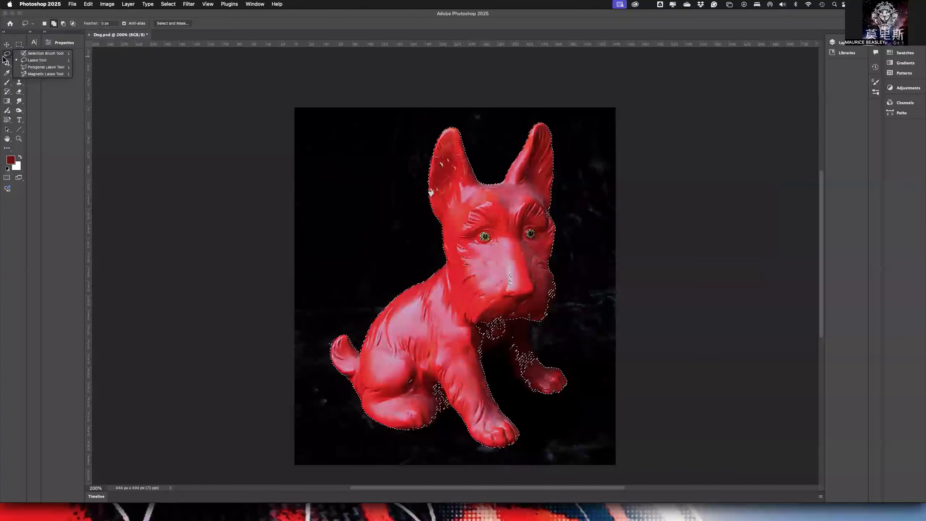
left_click(47, 61)
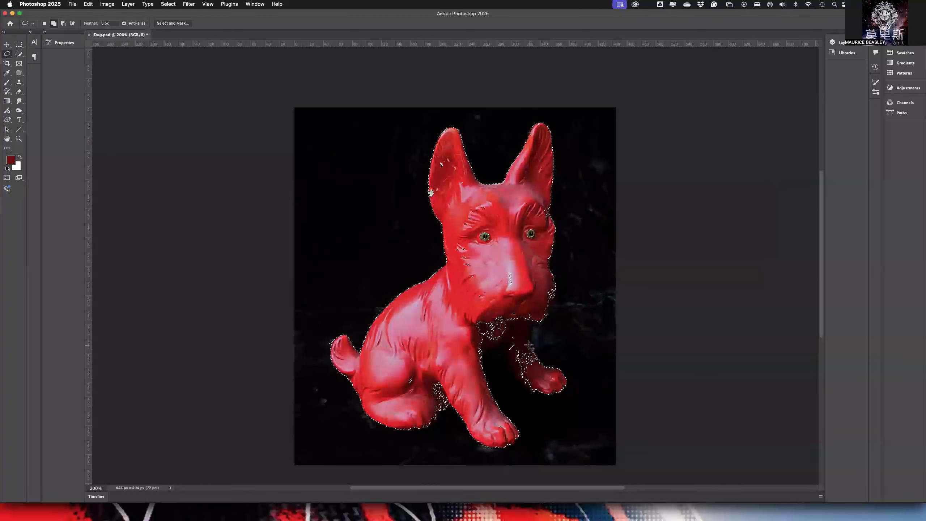
left_click_drag(512, 345, 545, 398)
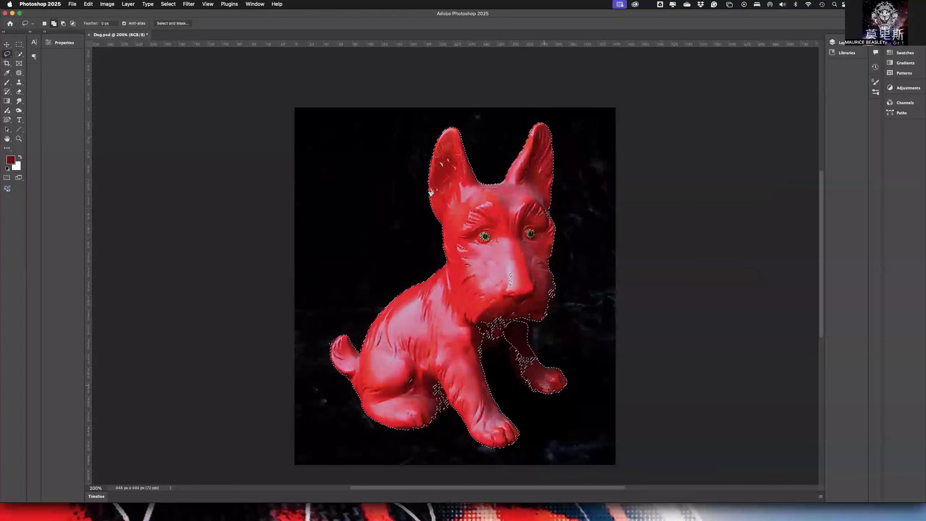
Step: Clear the color-based selection and switch to the Magic Wand tool
key("super+d")
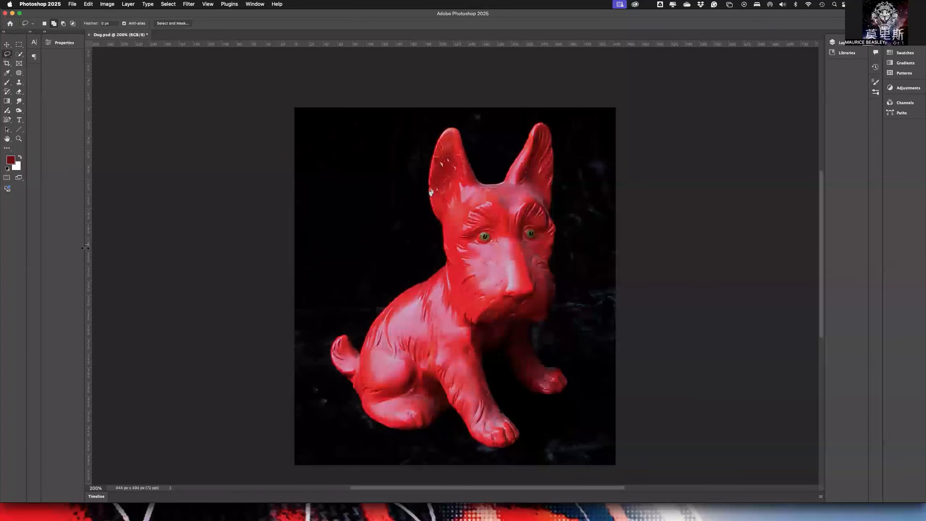
left_click(19, 56)
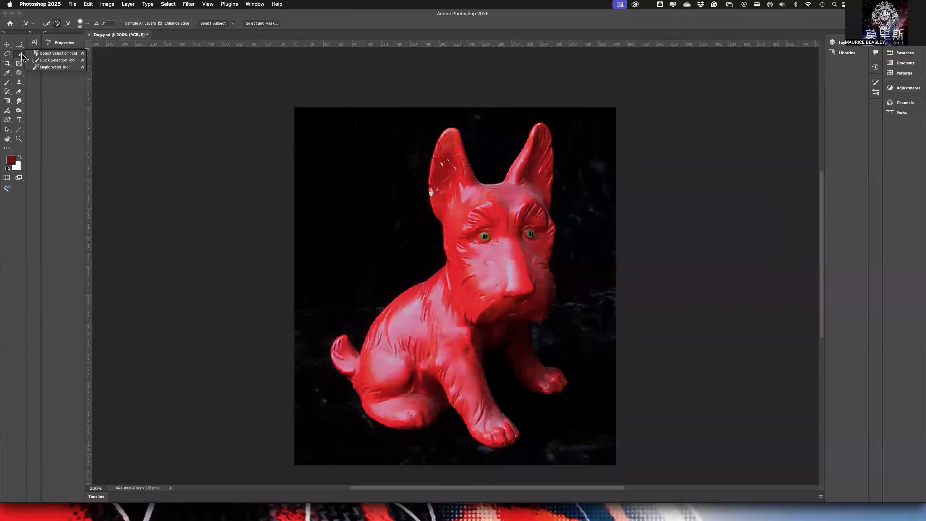
left_click(43, 67)
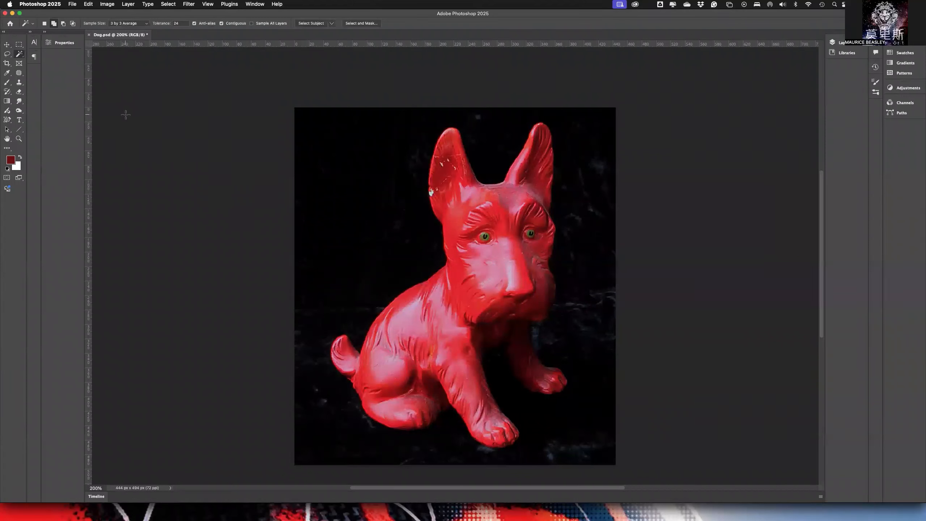
Step: Configure the Magic Wand for a new selection with a 3 by 3 Average sample size and a tolerance of 32
left_click(44, 24)
left_click(120, 25)
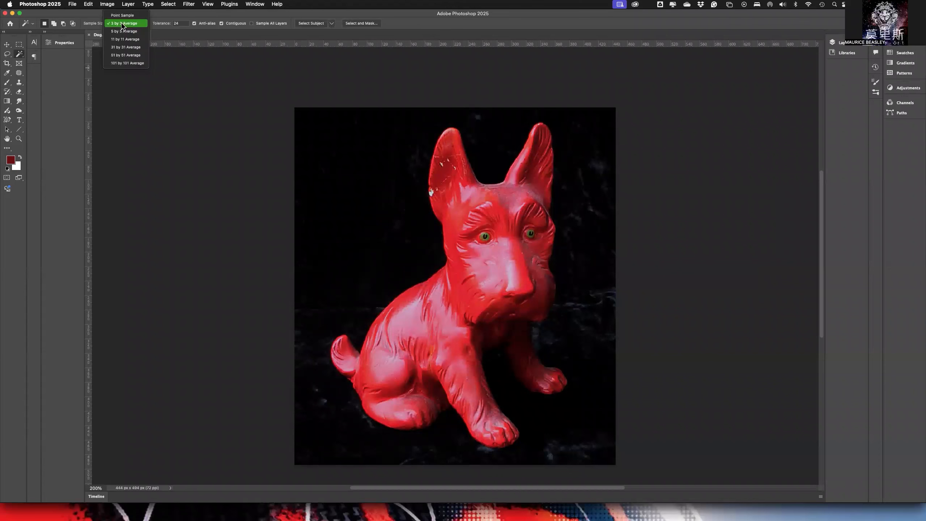
left_click(122, 25)
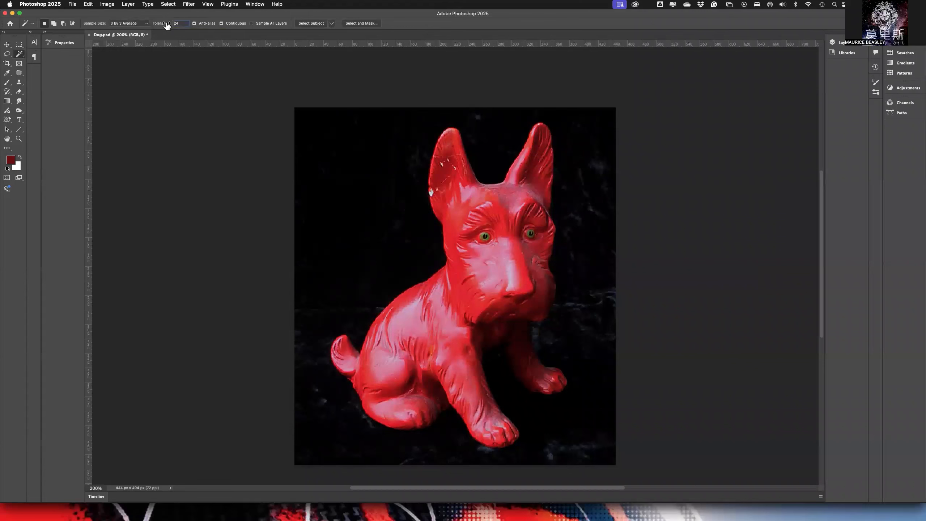
left_click_drag(181, 23, 155, 25)
type("3")
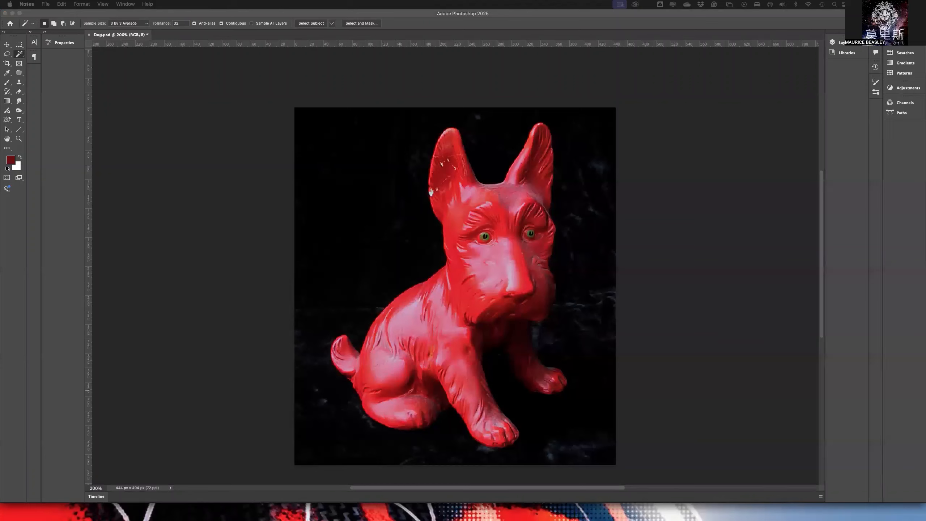
Step: Switch to the Notes app and extend the "#/2=RANGE" line in the tolerance notes with "OF COLOR LEVEL"
left_click_drag(925, 95, 337, 42)
scroll(404, 265, "down", 1)
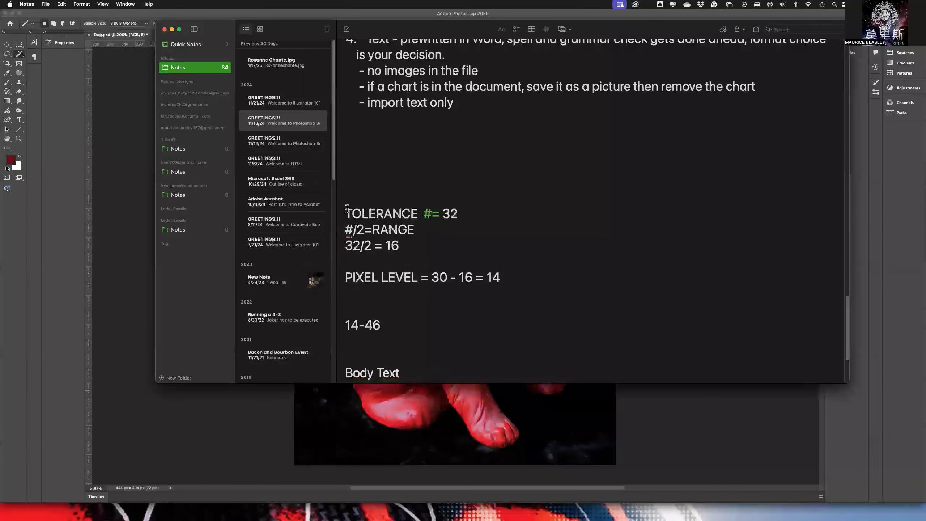
left_click_drag(345, 211, 469, 217)
left_click(442, 214)
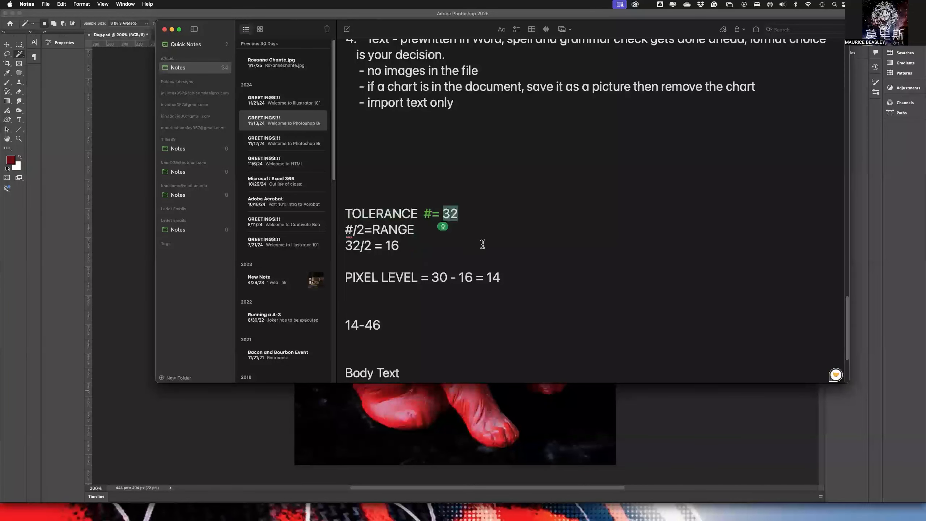
left_click(454, 252)
key("Caps_Lock")
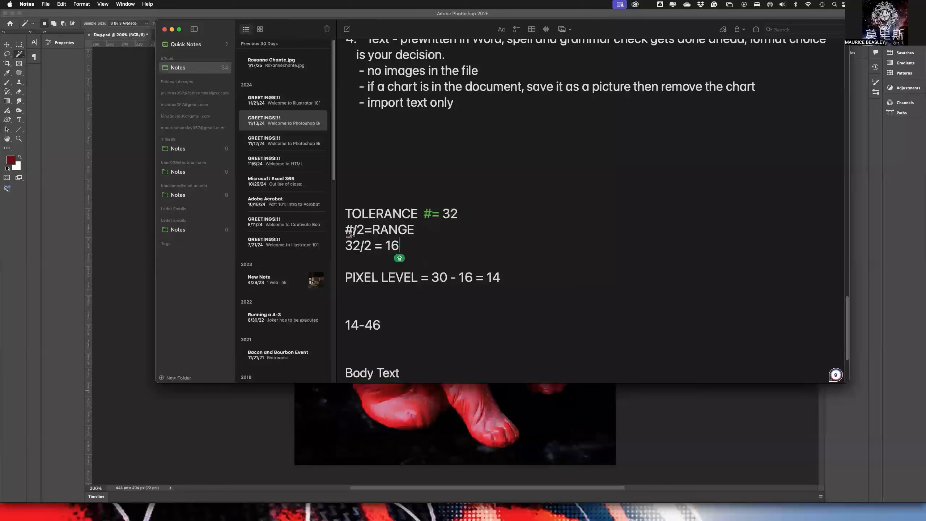
left_click_drag(347, 226, 424, 226)
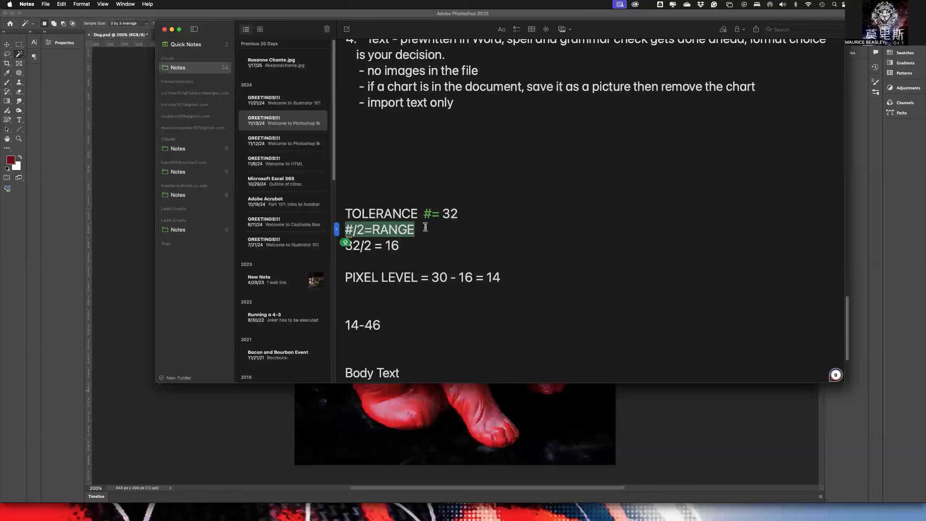
left_click(425, 227)
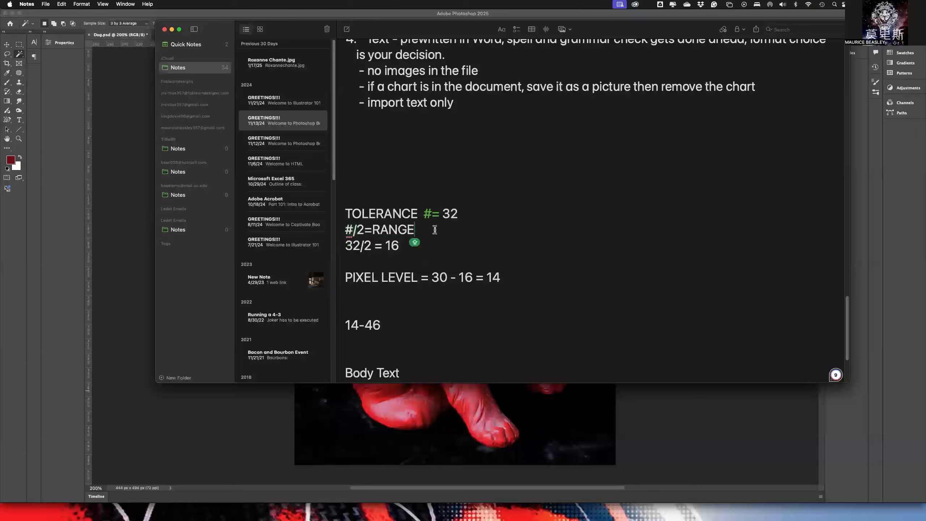
type("OF ")
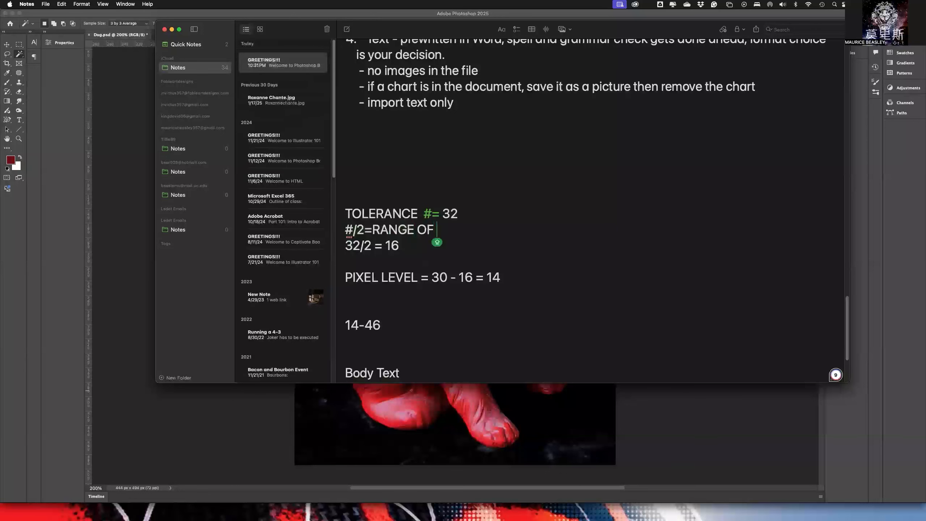
type("COLOR LEVEL")
key("Caps_Lock")
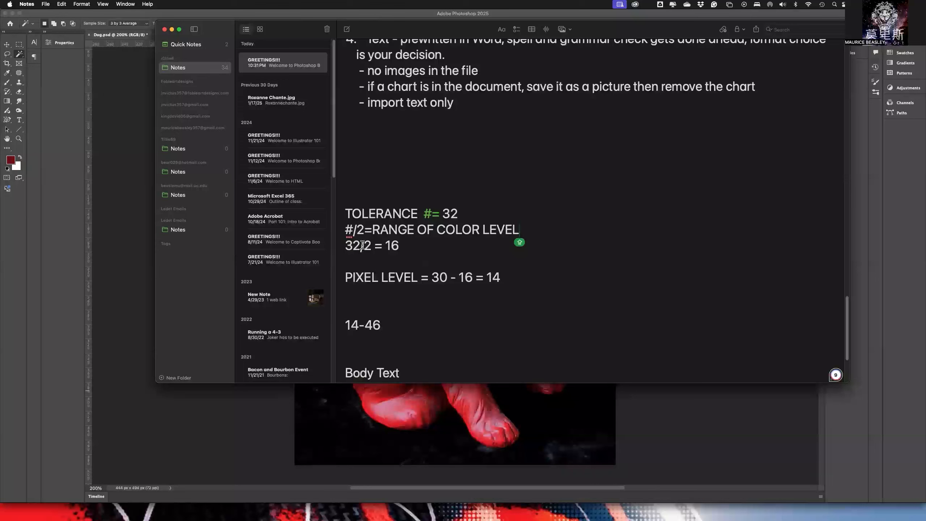
Step: Duplicate the line "PIXEL LEVEL = 30 - 16 = 14" directly below itself in the note
left_click_drag(392, 246, 417, 250)
left_click(417, 250)
double_click(436, 277)
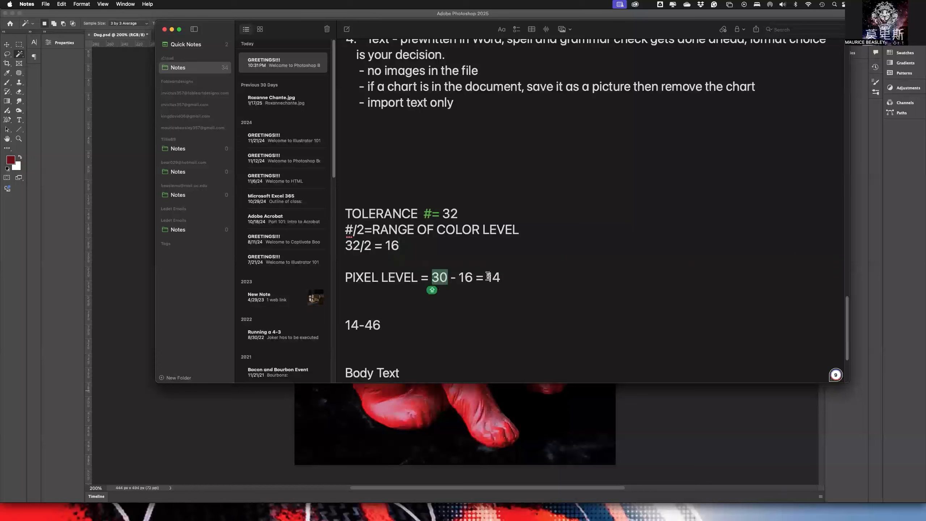
left_click_drag(488, 276, 504, 274)
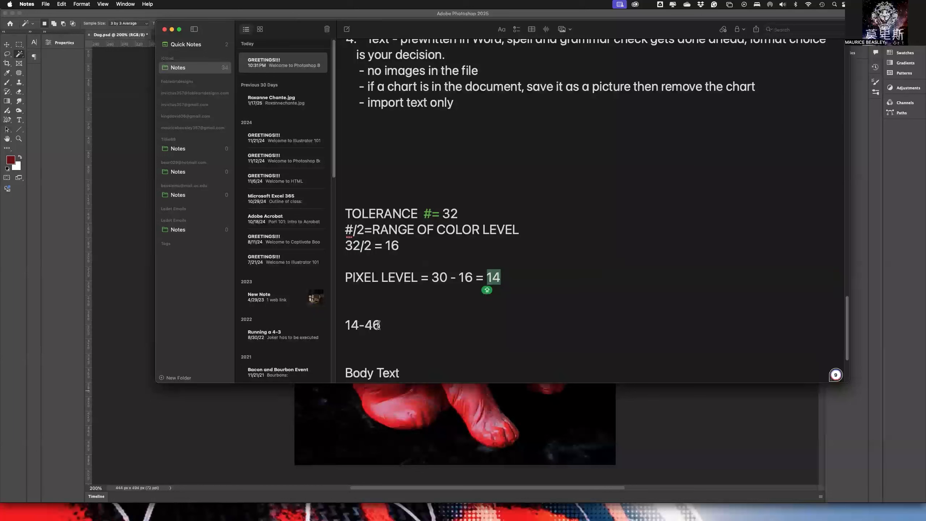
left_click(504, 275)
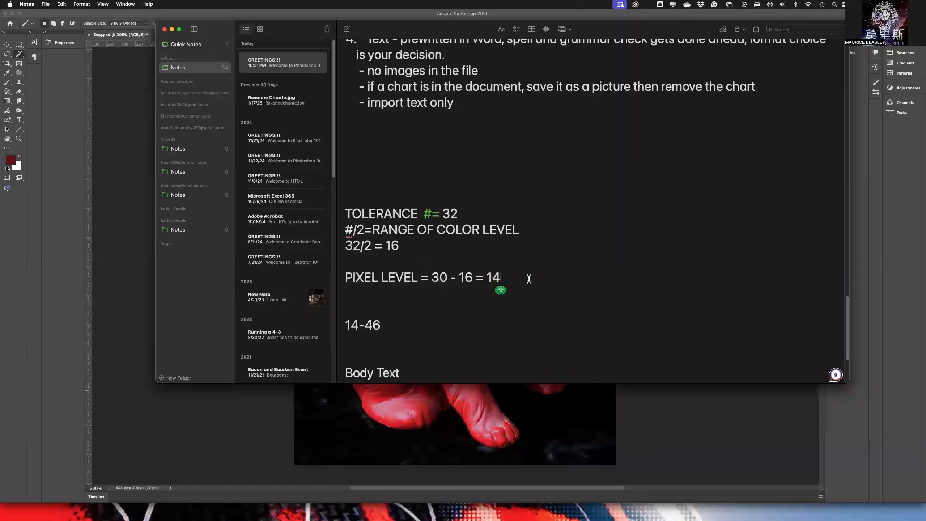
key("Return")
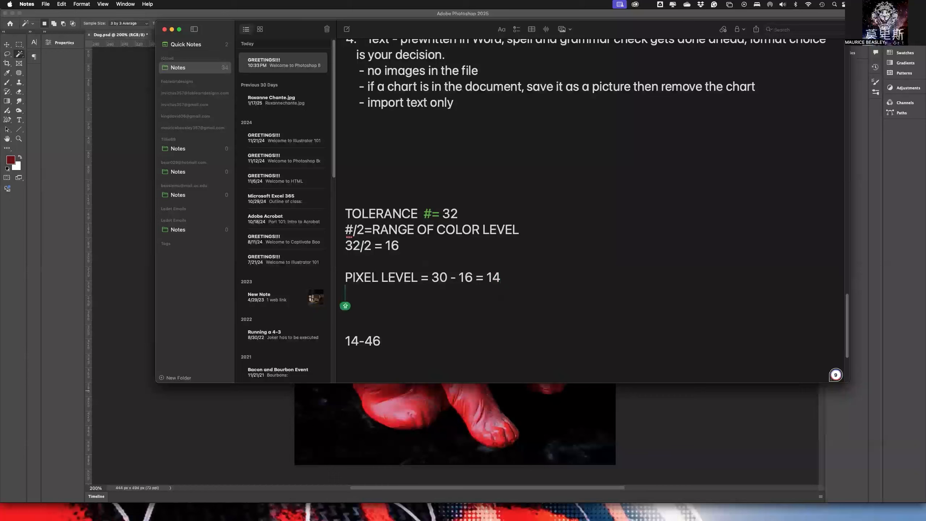
left_click_drag(501, 272, 344, 278)
key("super+c")
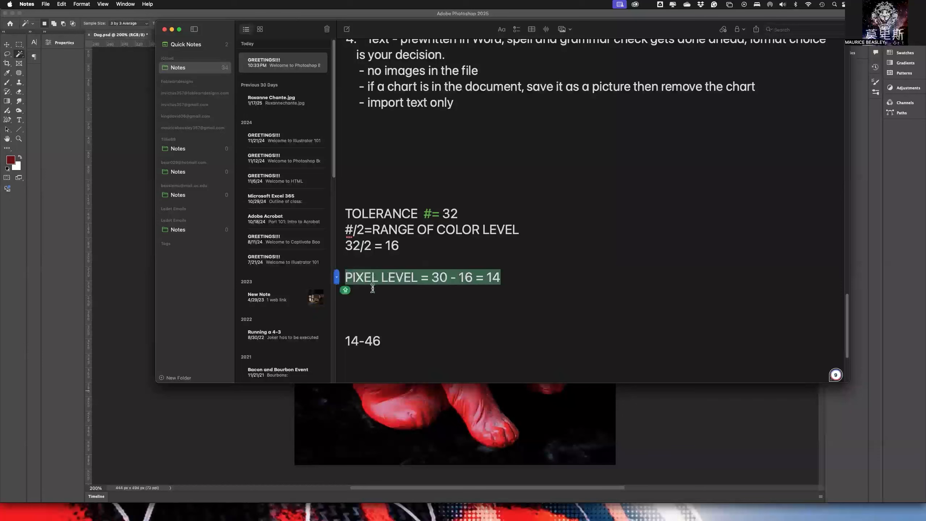
left_click(372, 289)
key("super+v")
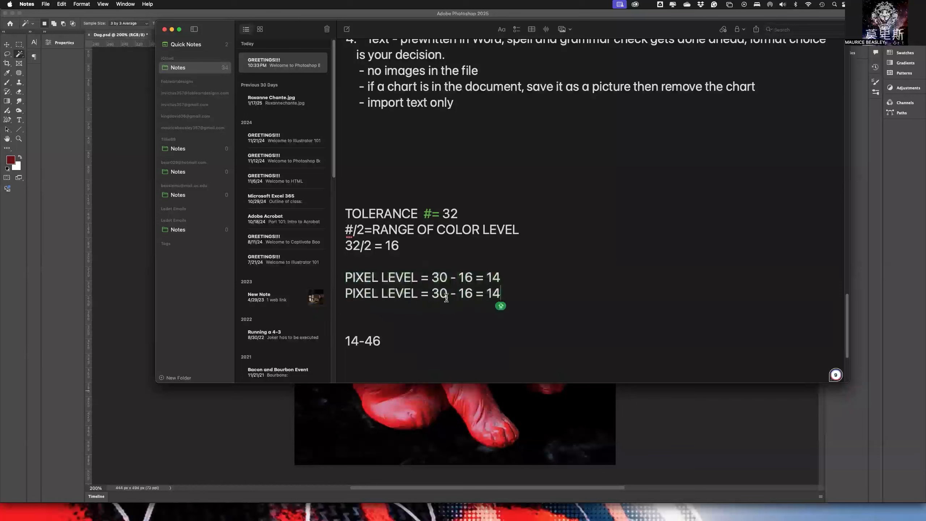
Step: Change the copied line to "PIXEL LEVEL = 30 + 16 = 46" and switch back to Photoshop
double_click(452, 294)
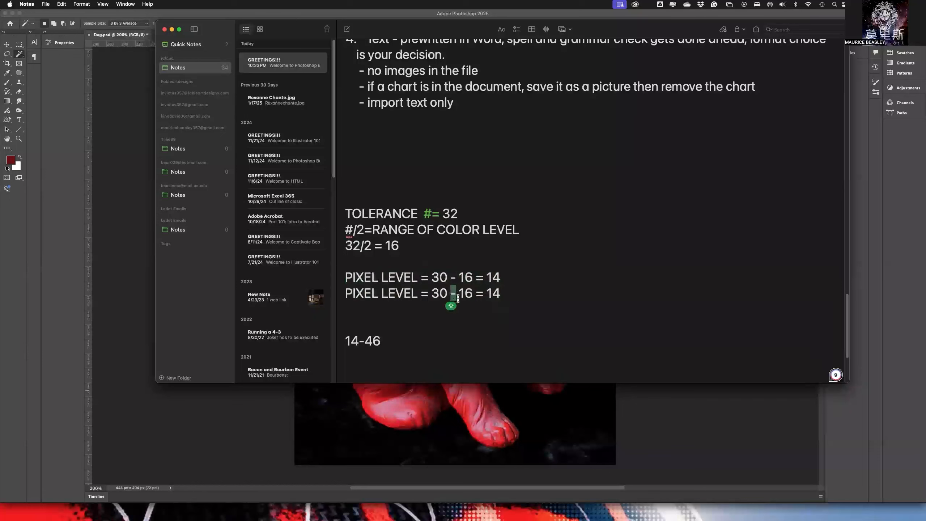
type("+")
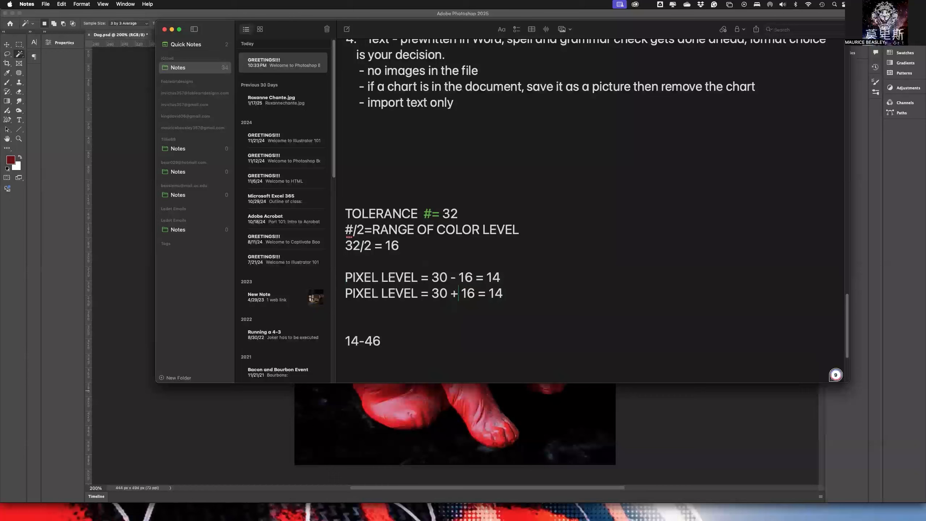
left_click_drag(489, 293, 502, 293)
type("46")
left_click(703, 406)
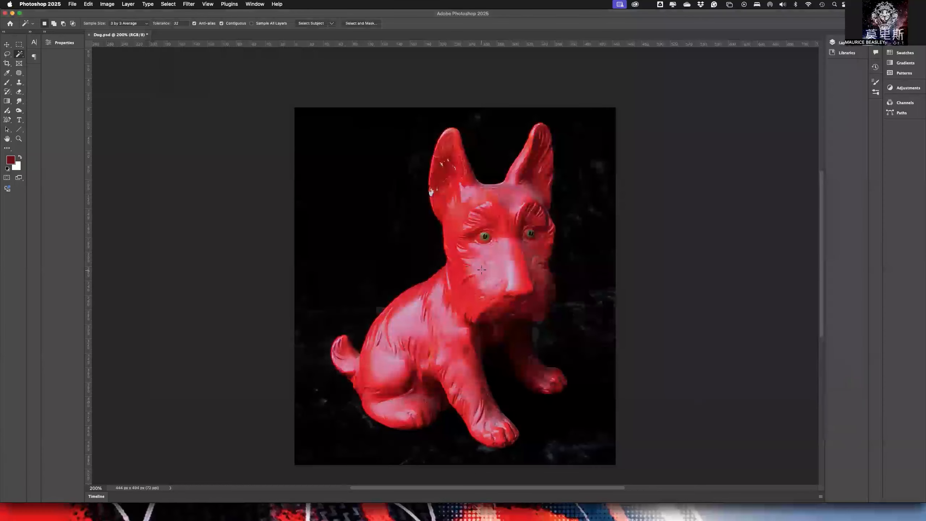
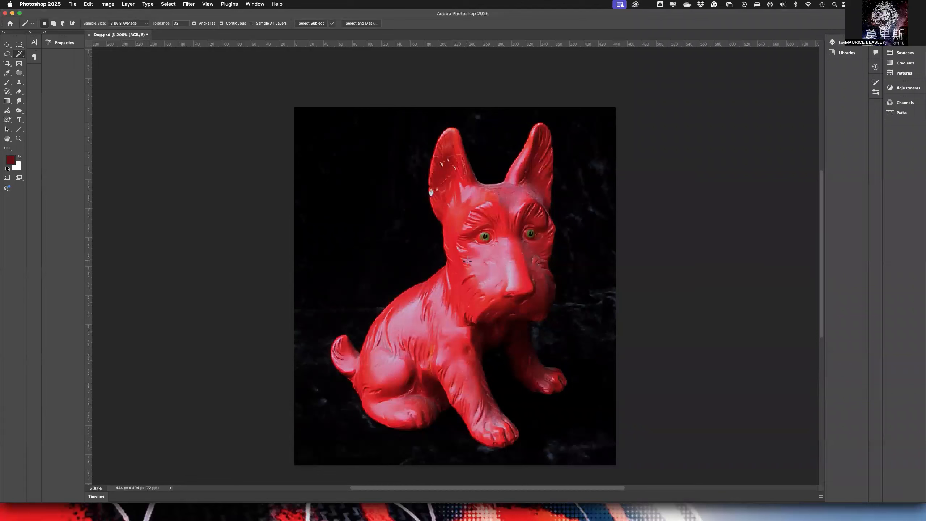
Step: Select the dog's pinkish muzzle with the Magic Wand, and add the red areas of its cheek, chest and body to the selection
left_click(473, 287)
left_click(54, 24)
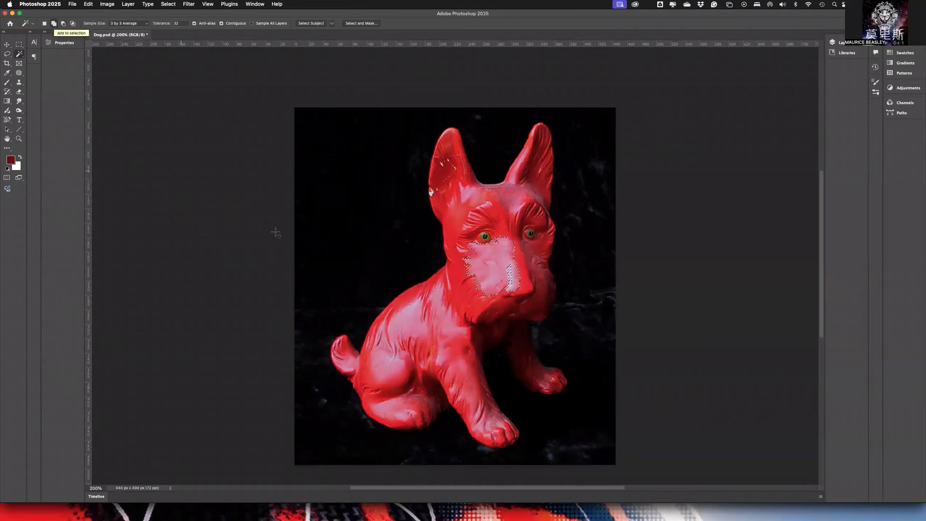
left_click(463, 289)
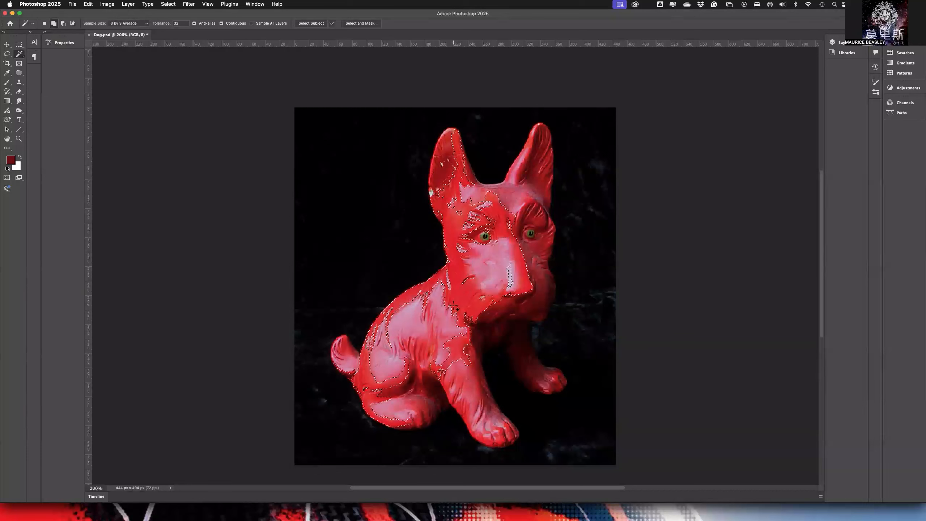
left_click(437, 338)
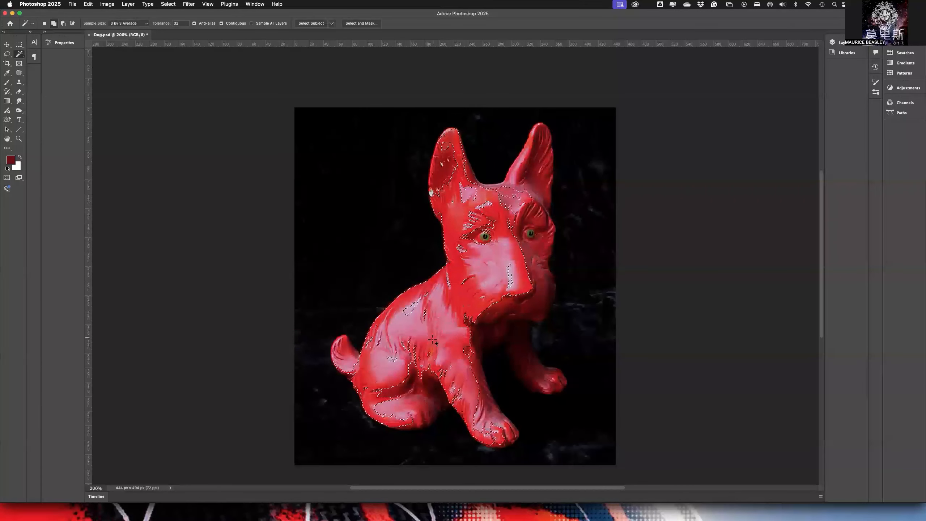
left_click(429, 355)
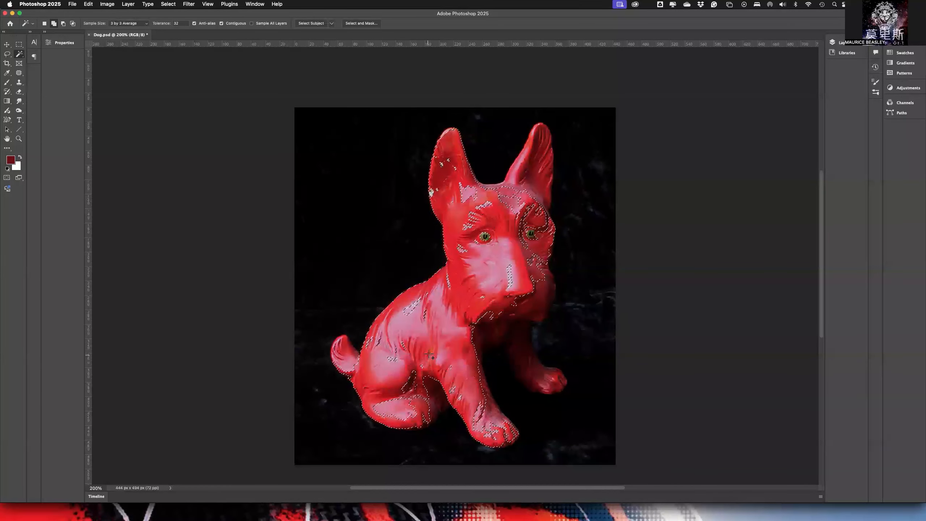
left_click(422, 319)
left_click(476, 289)
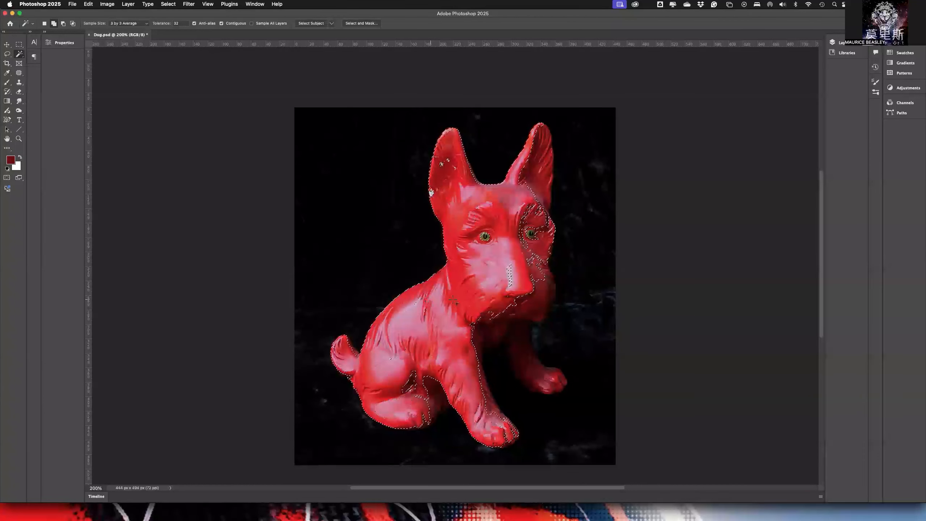
Step: Add the muzzle highlight, the shaded far side of the face, the far ear and the near ear's specks to the selection
left_click(509, 279)
left_click(522, 244)
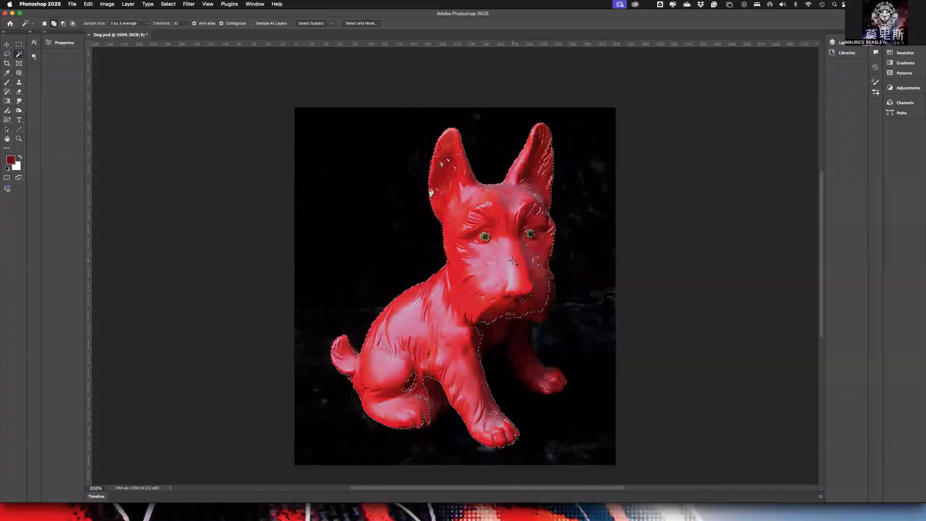
left_click(537, 176)
left_click(534, 258)
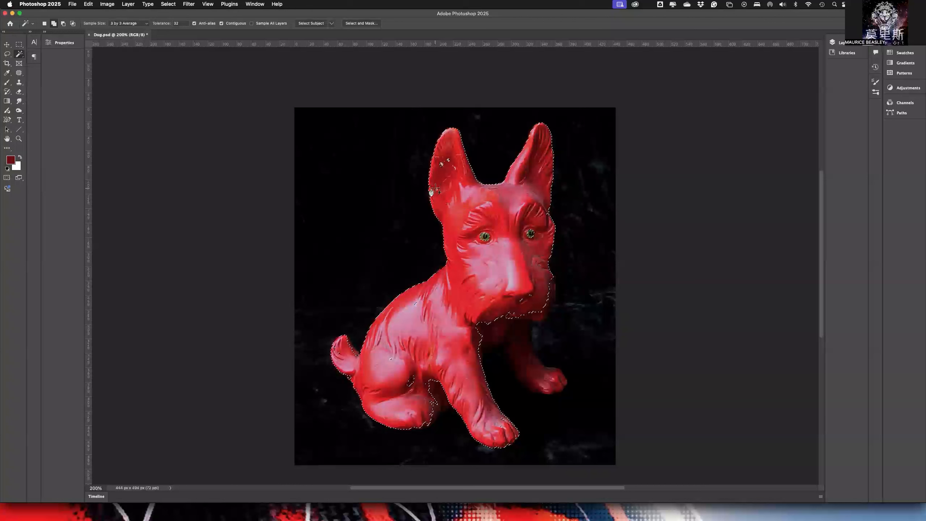
left_click(443, 165)
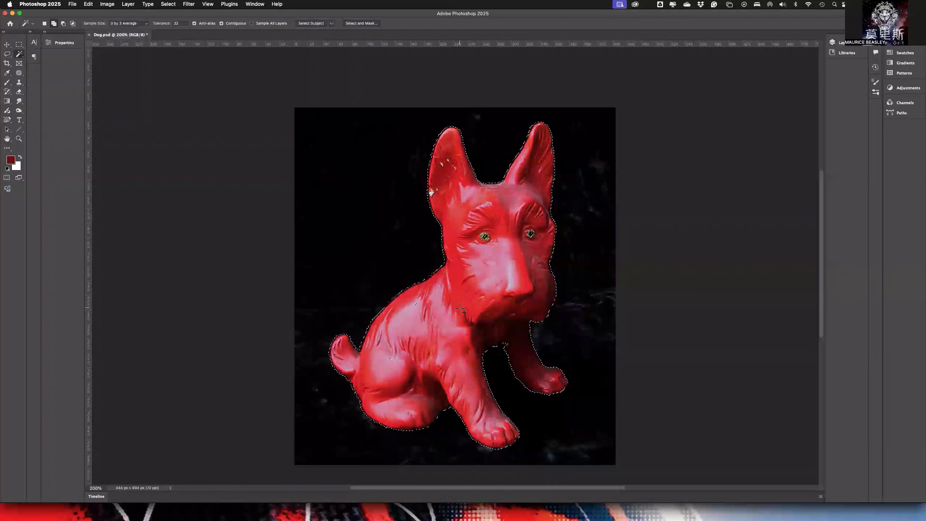
Step: Undo the last Magic Wand addition to the dog selection
left_click(88, 4)
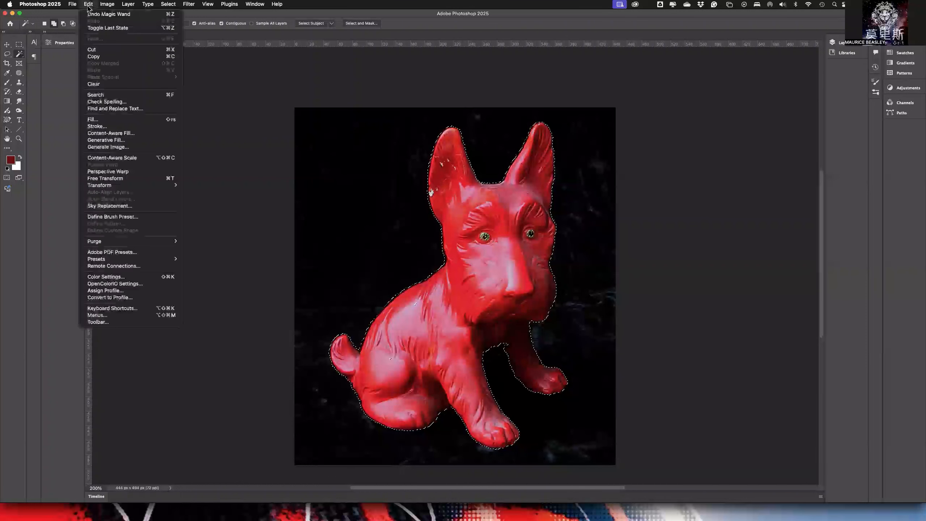
left_click(143, 16)
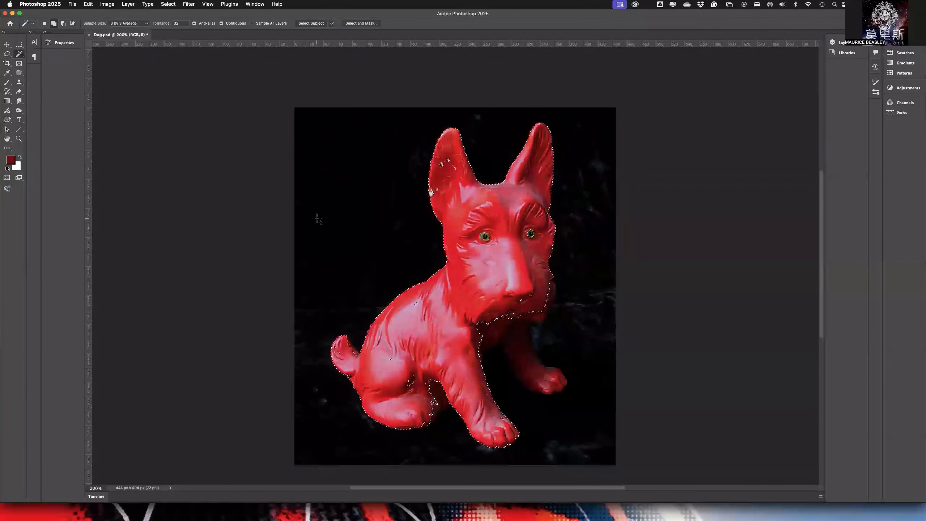
right_click(485, 267)
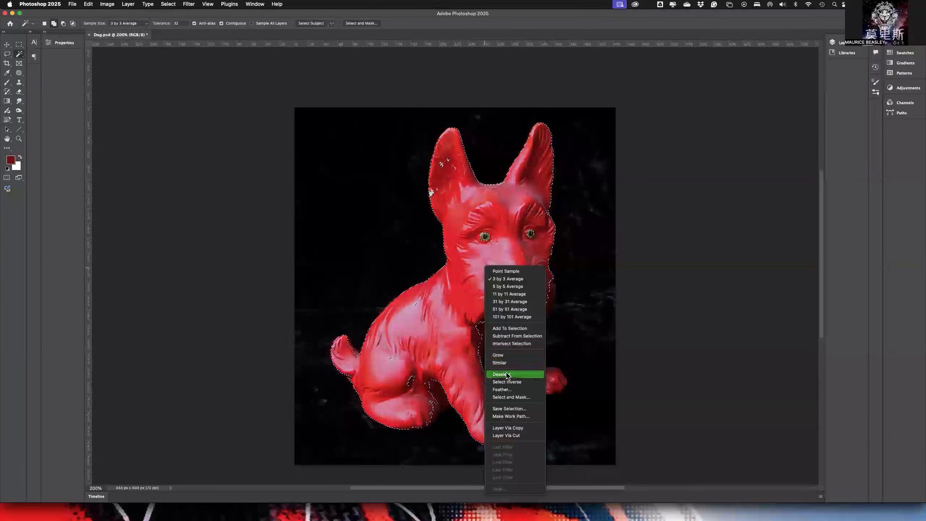
left_click(473, 256)
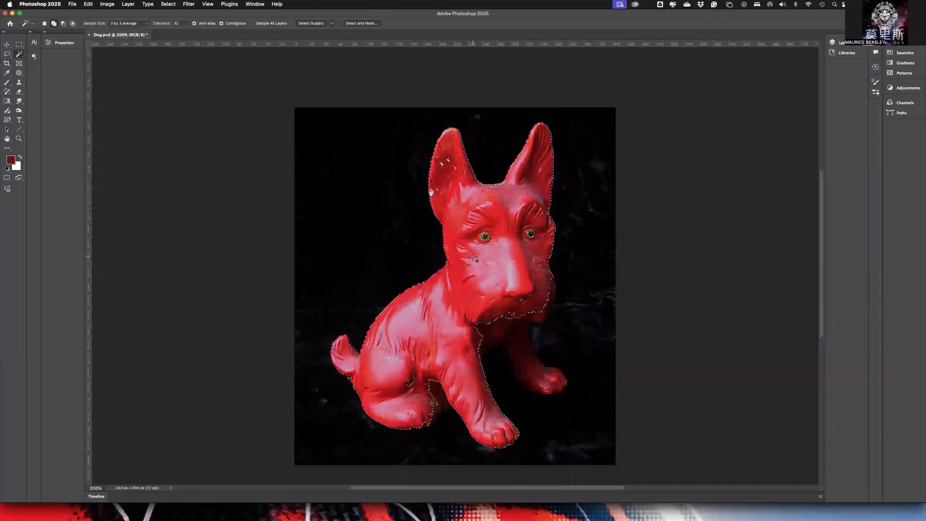
Step: Clear the dog selection and switch to the Quick Selection tool
key("super+d")
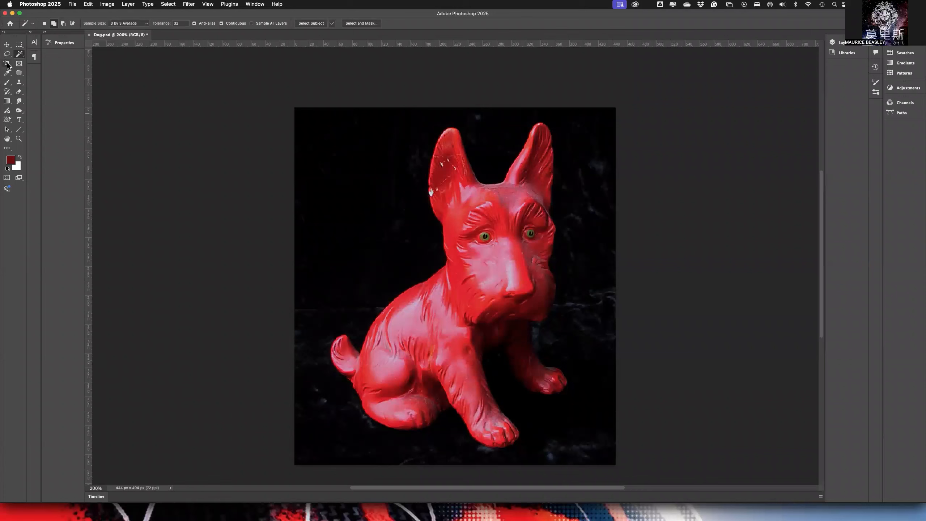
right_click(18, 56)
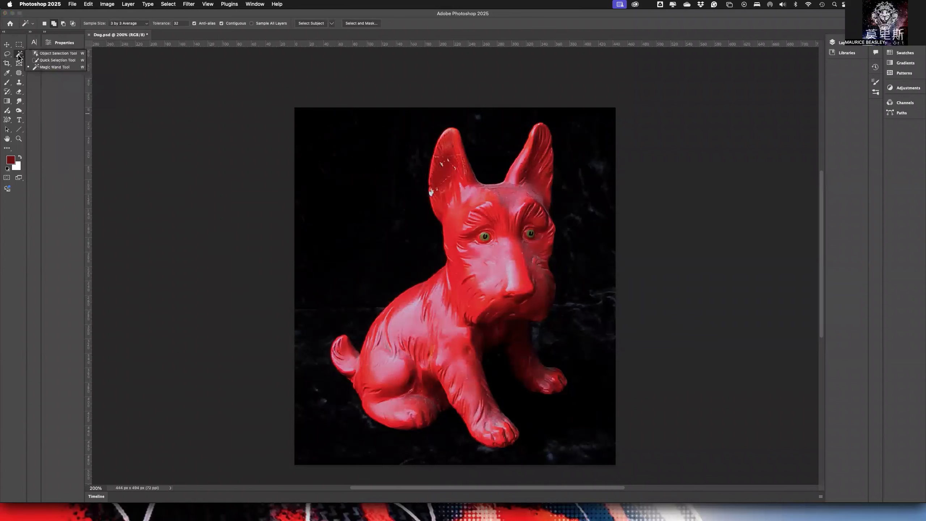
left_click(48, 62)
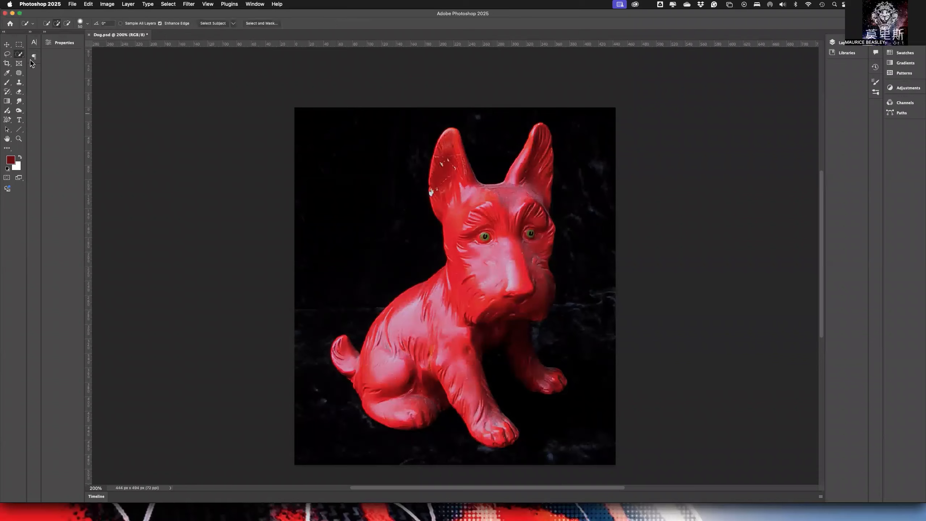
Step: Set the Quick Selection tool to add each stroke to the current selection
left_click(46, 23)
left_click(57, 23)
left_click(57, 25)
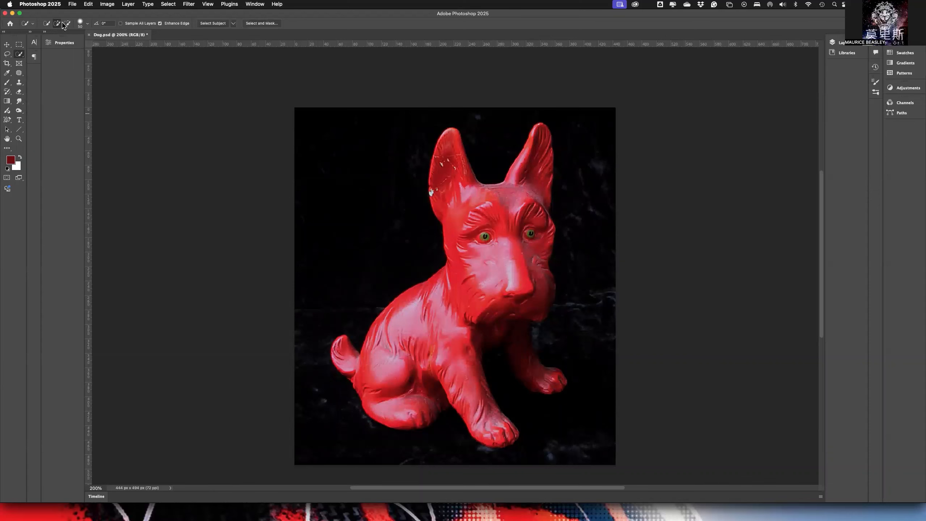
Step: Try different hardness settings for the Quick Selection brush, finishing at maximum hardness
left_click(88, 24)
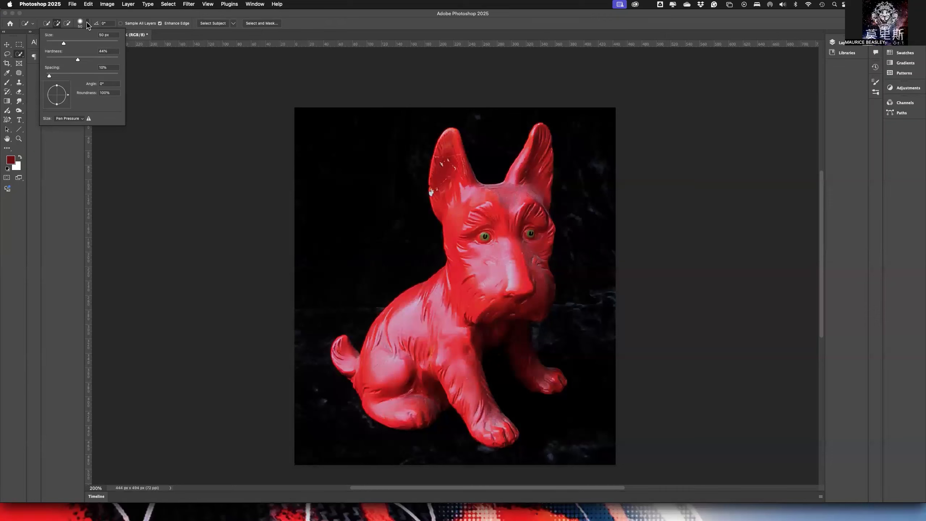
left_click_drag(79, 59, 123, 59)
left_click(125, 62)
left_click_drag(115, 61, 41, 63)
left_click_drag(41, 65, 83, 67)
left_click_drag(84, 60, 128, 60)
left_click(111, 68)
left_click(87, 25)
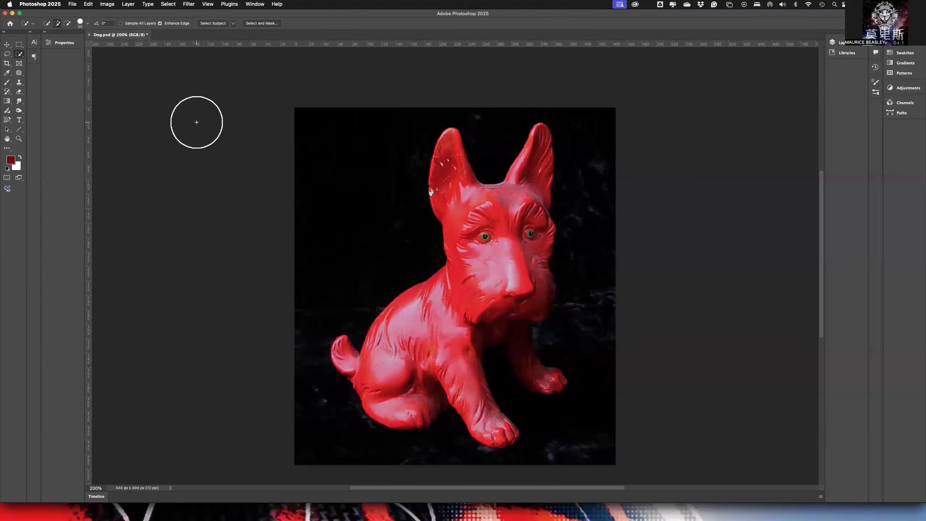
Step: Shrink the brush and select the dog's tail, body, near cheek, near front leg and hind foot with Quick Selection
key("bracketleft")
key("bracketleft")
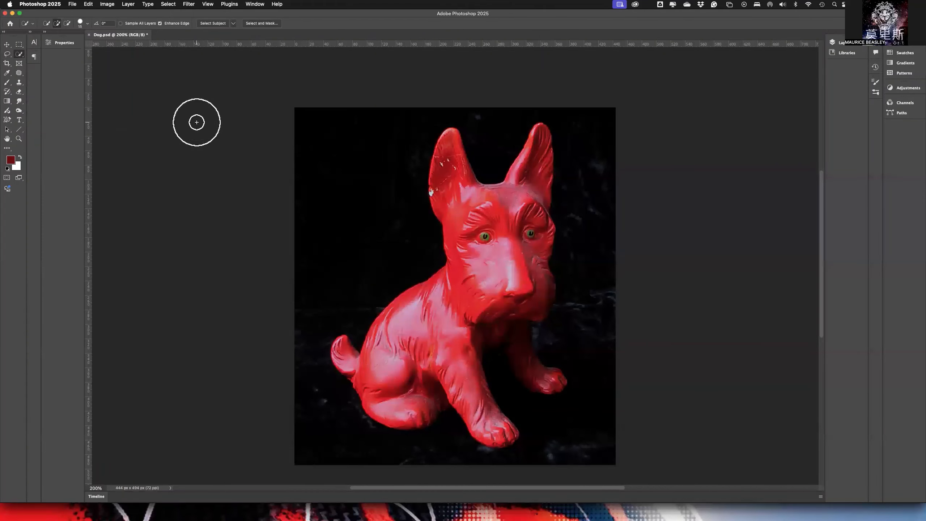
key("bracketleft")
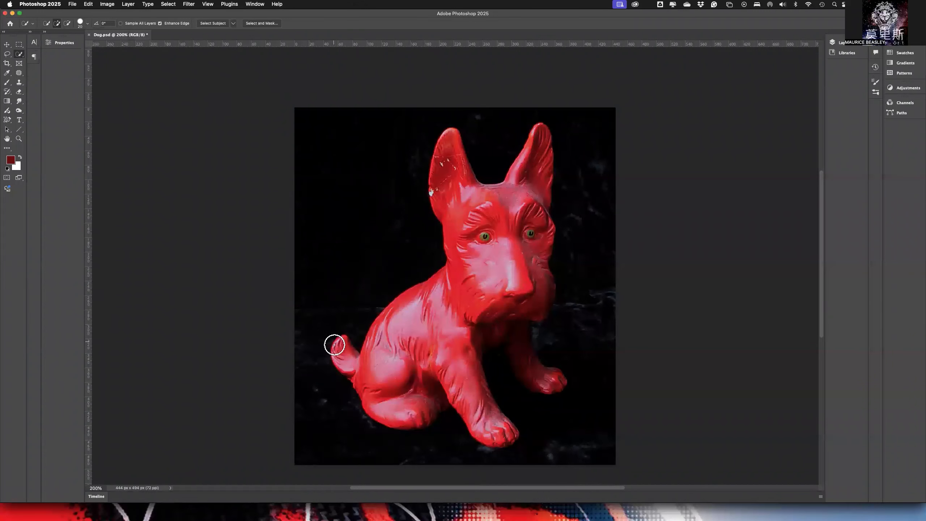
key("bracketleft")
key("bracketleft")
mouse_move(340, 344)
left_mouse_down()
mouse_move(350, 368)
mouse_move(368, 368)
mouse_move(503, 272)
left_mouse_up()
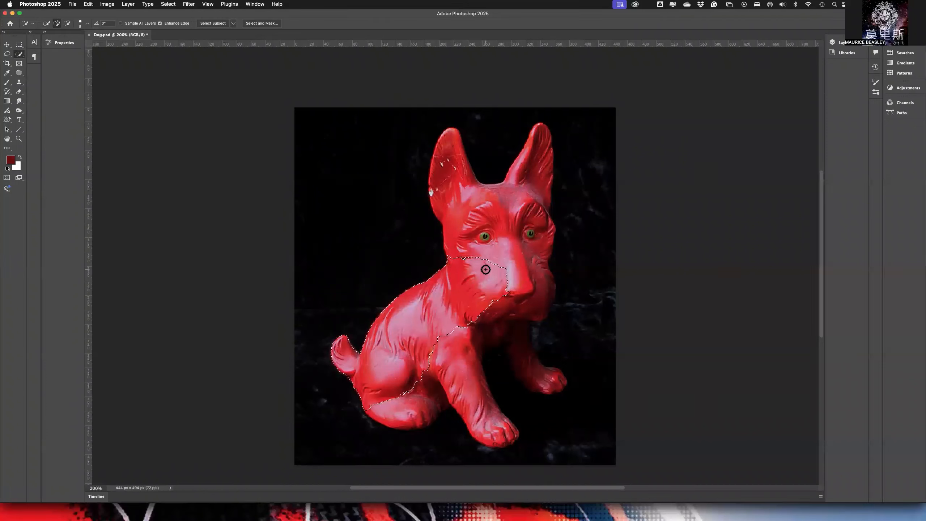
mouse_move(436, 342)
left_mouse_down()
mouse_move(487, 426)
mouse_move(511, 434)
left_mouse_up()
mouse_move(407, 375)
left_mouse_down()
mouse_move(394, 403)
mouse_move(429, 410)
mouse_move(401, 422)
mouse_move(410, 421)
left_mouse_up()
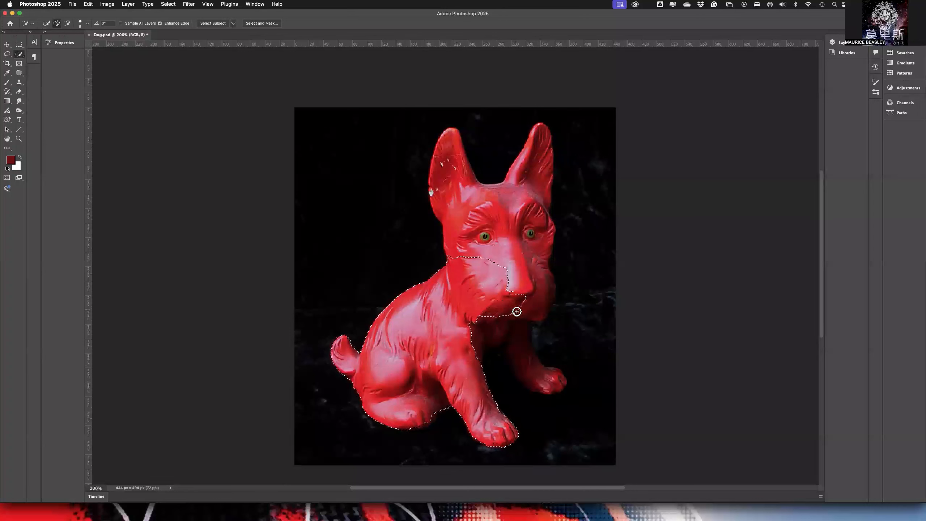
Step: Add the rest of the head, both ears, the shaded chest and the far front leg to the selection
mouse_move(528, 299)
left_mouse_down()
mouse_move(531, 250)
mouse_move(512, 239)
mouse_move(508, 210)
mouse_move(454, 191)
left_mouse_up()
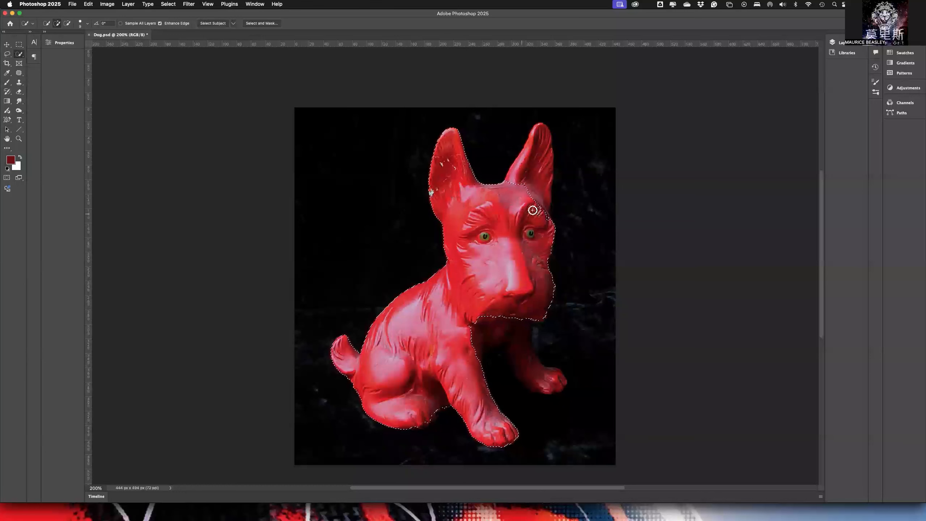
left_click_drag(528, 181, 531, 167)
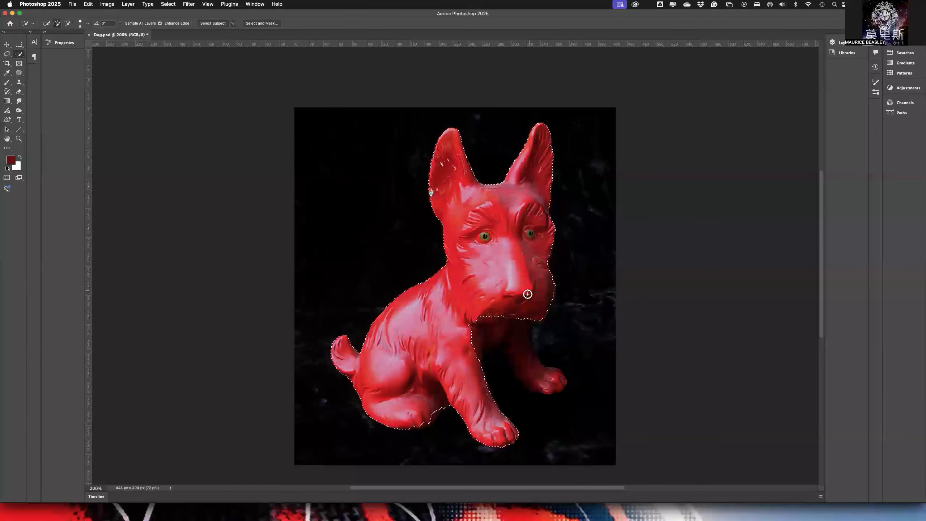
left_click_drag(485, 330, 466, 347)
mouse_move(558, 379)
left_mouse_down()
mouse_move(537, 381)
mouse_move(557, 383)
left_mouse_up()
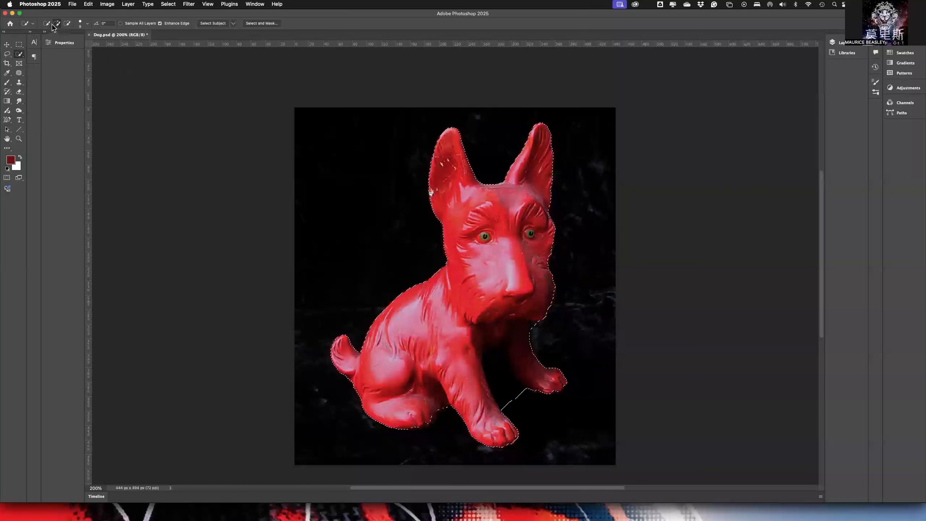
Step: Subtract dark background between the front legs from the selection and return to adding mode
left_click(67, 24)
left_click(55, 23)
Step: Enlarge the Quick Selection brush to several times its size
key("bracketright")
key("bracketright")
key("bracketright")
key("bracketright")
key("bracketright")
key("bracketright")
key("bracketright")
key("bracketright")
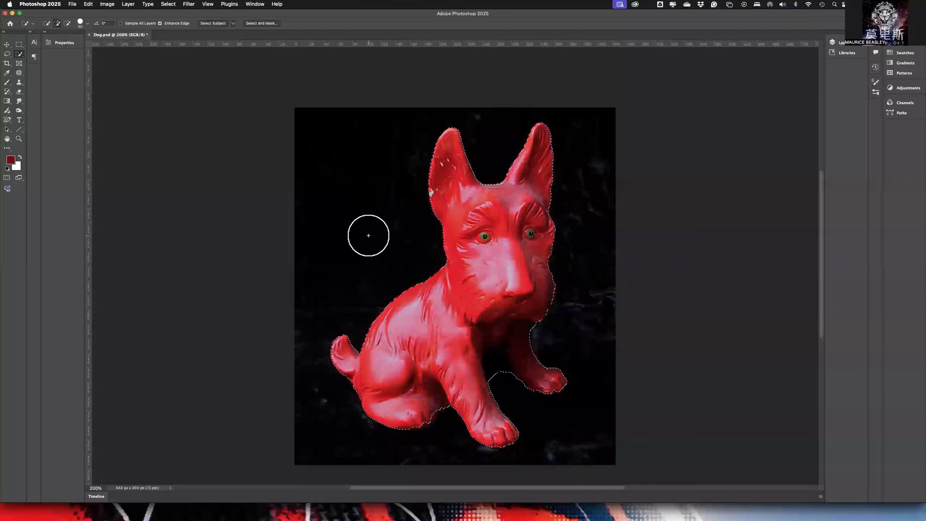
Step: Switch the Quick Selection tool between subtracting and adding, and clear the dog selection
key("alt")
left_click(66, 23)
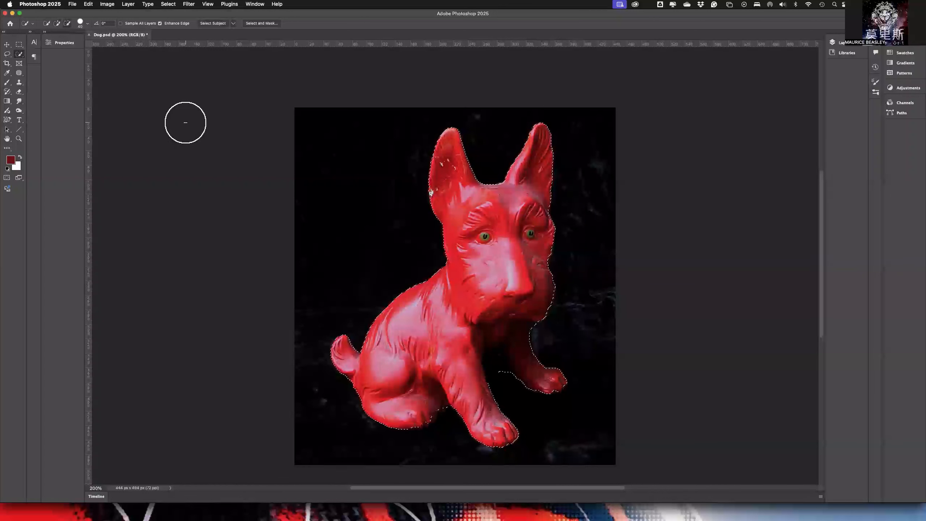
key("alt")
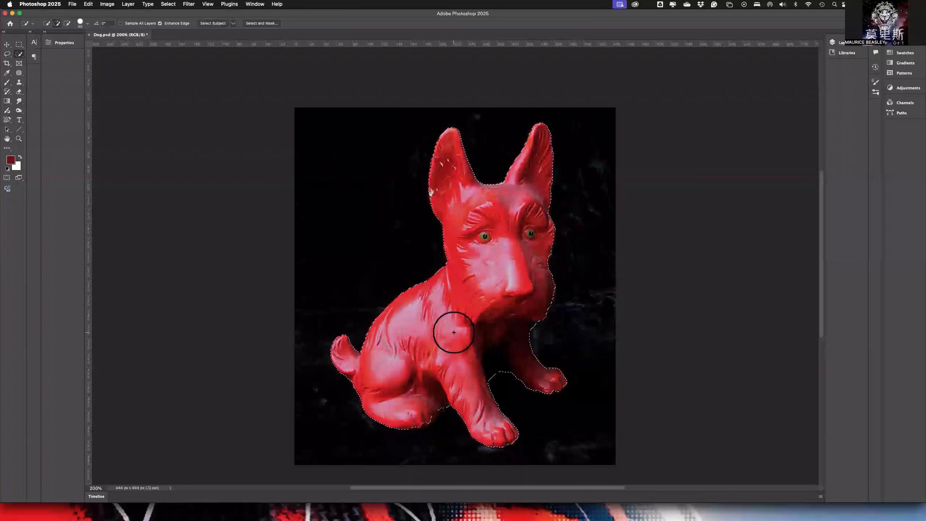
key("super+d")
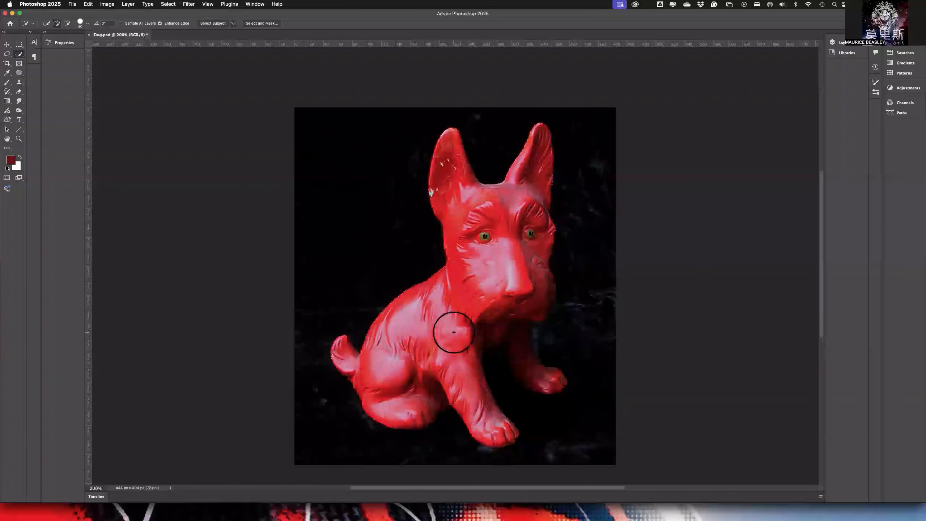